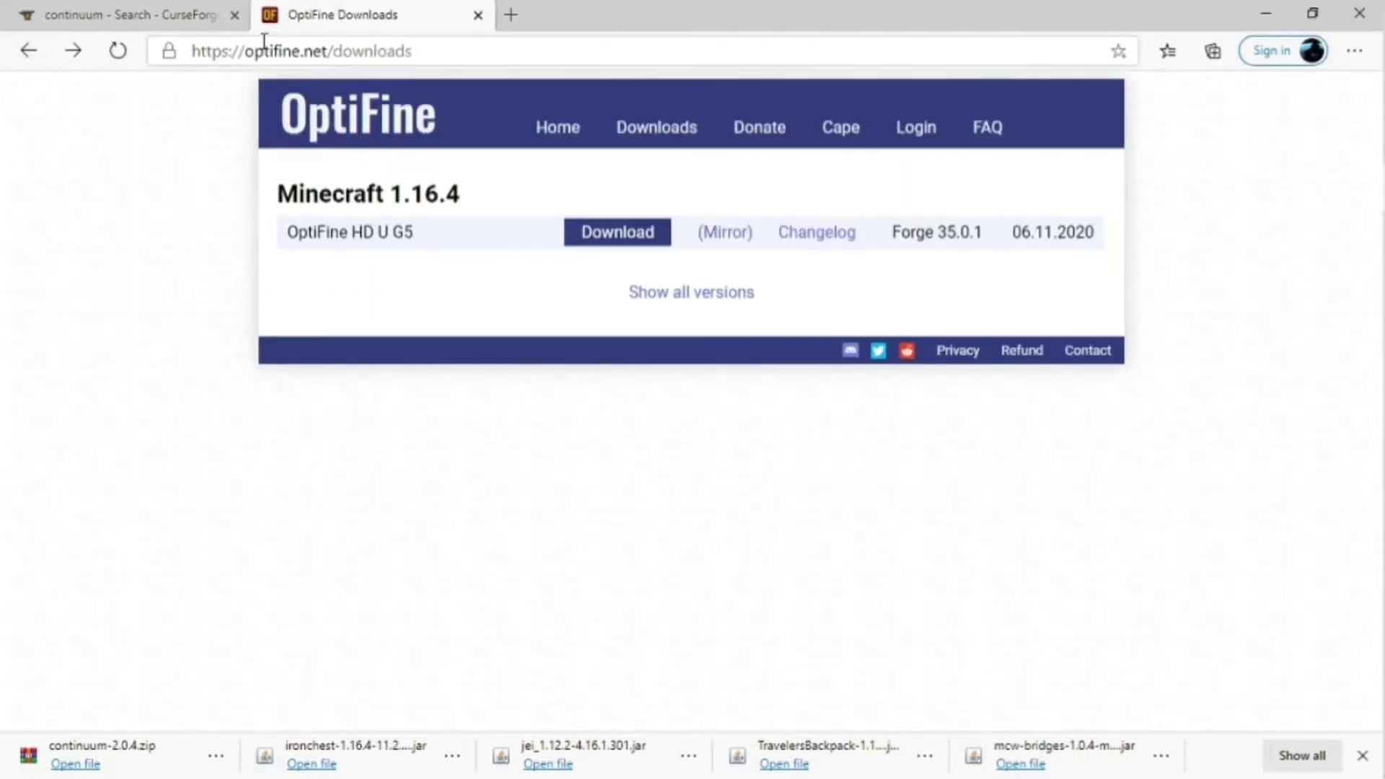
Download the OptiFine HD U G5 jar for Minecraft 1.16.4 from optifine.net, skipping the ad page.
{"action": "left_click_drag", "start_coordinate": [192, 50], "coordinate": [421, 58]}
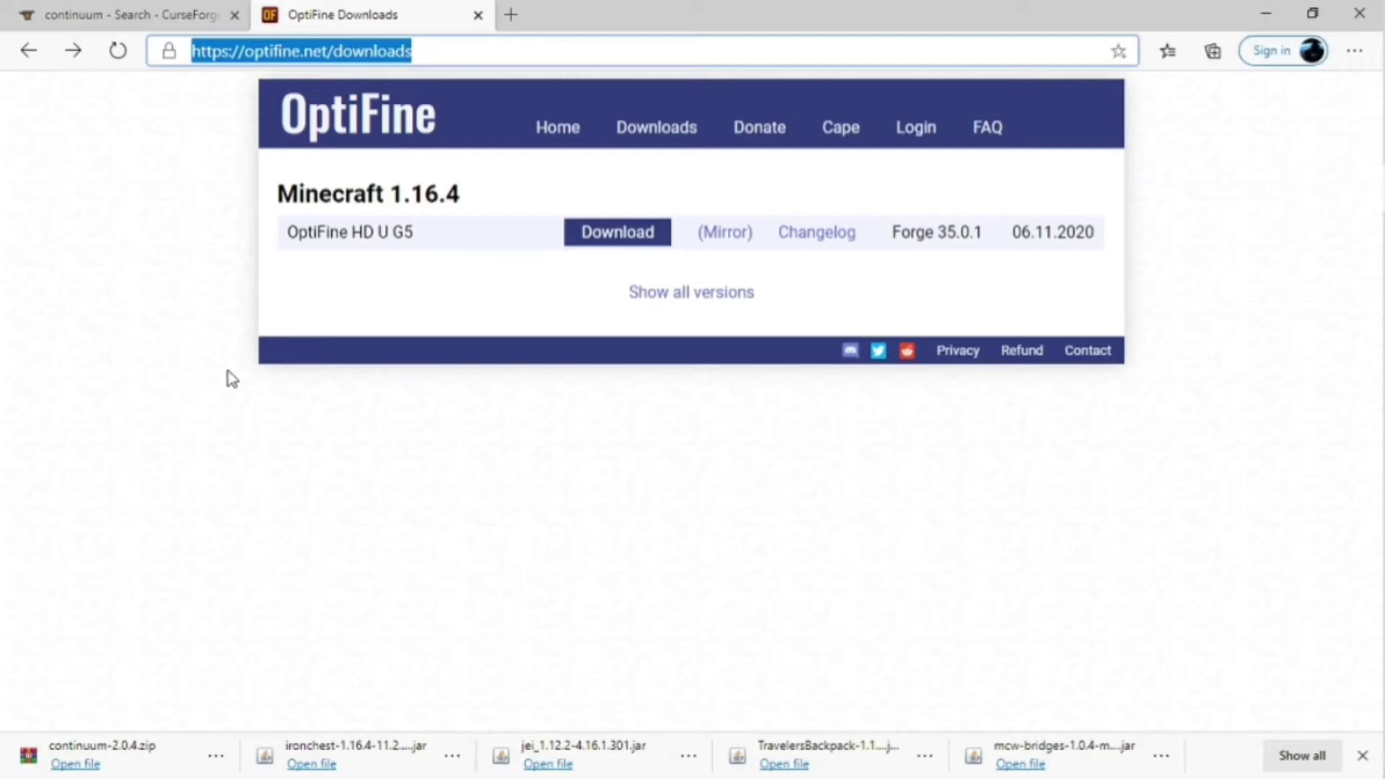
{"action": "left_click", "coordinate": [606, 240]}
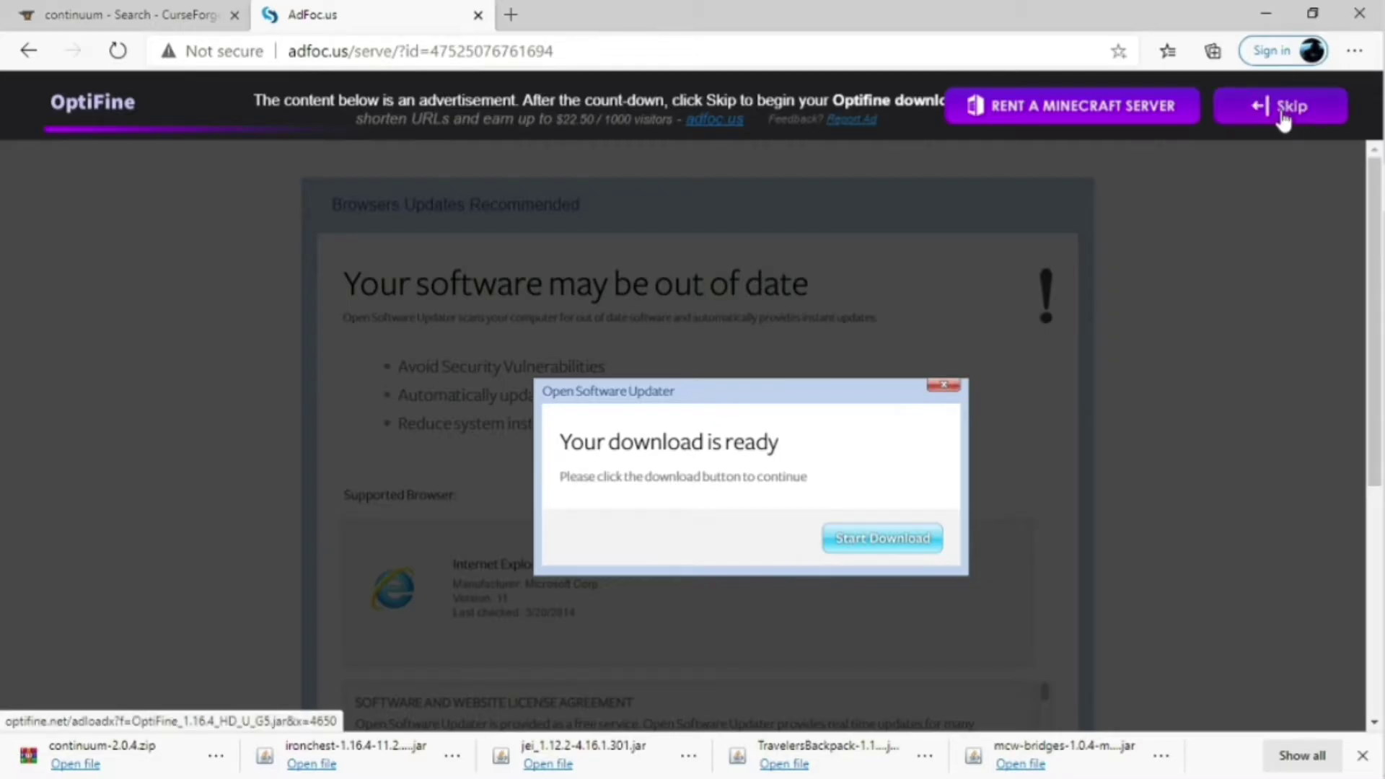
{"action": "left_click", "coordinate": [1285, 115]}
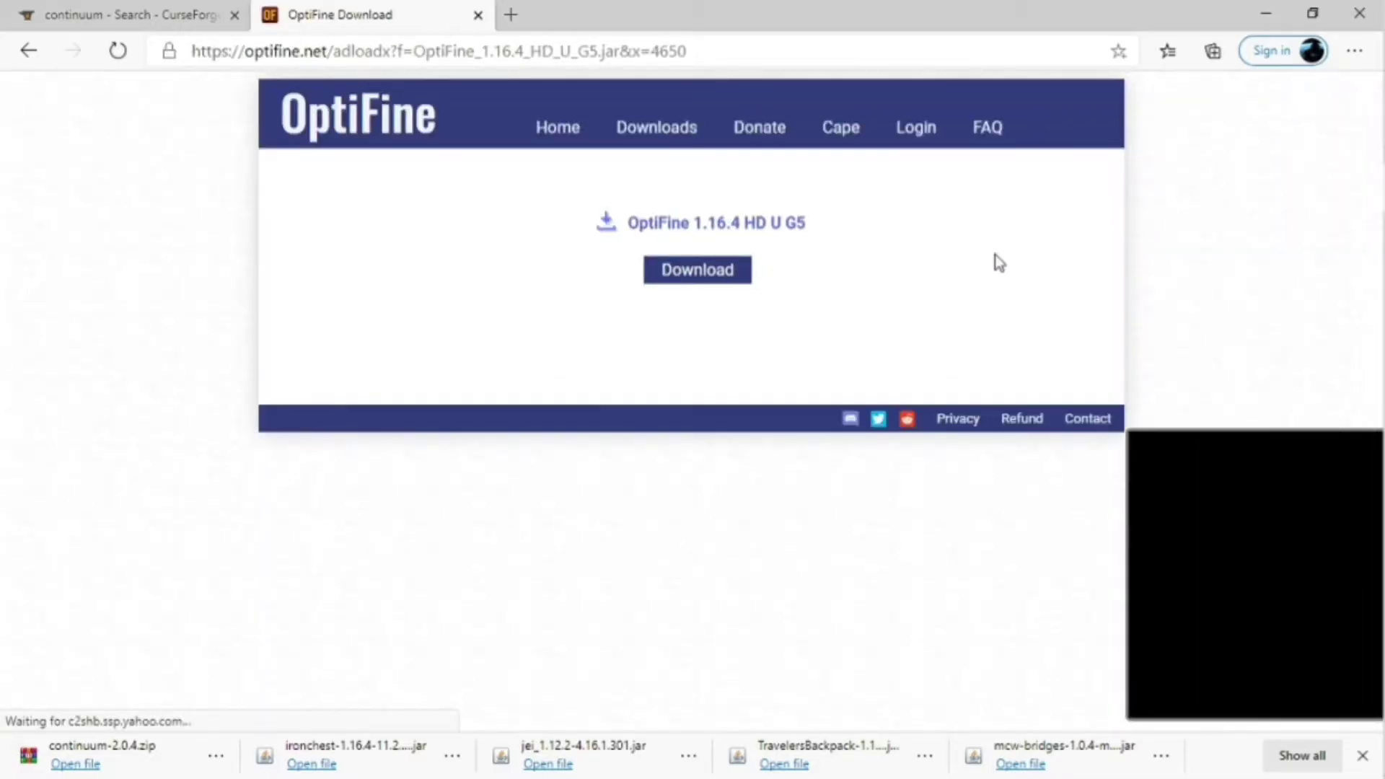
{"action": "left_click", "coordinate": [691, 282]}
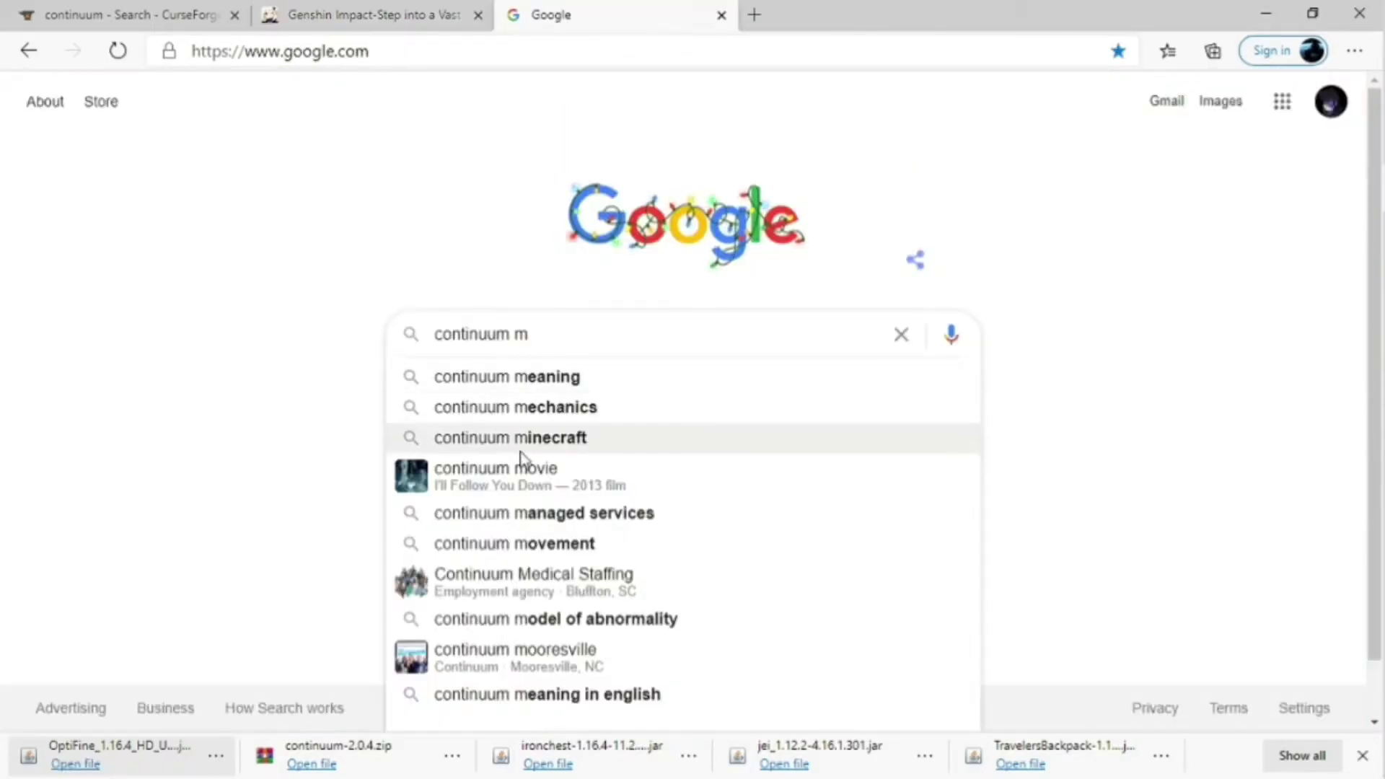
Search 'continuum minecraft' and open the Continuum Graphics Downloads page.
{"action": "left_click", "coordinate": [516, 437]}
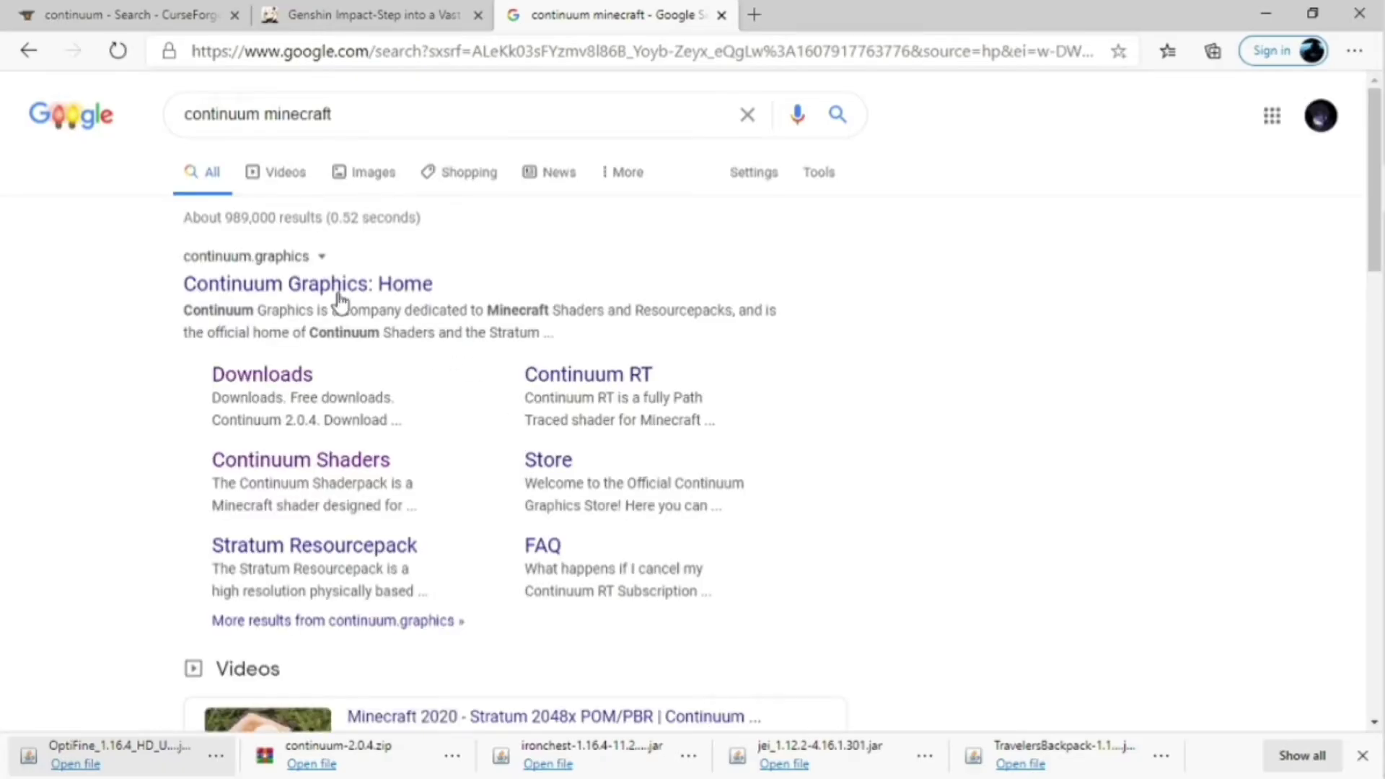
{"action": "left_click", "coordinate": [294, 379]}
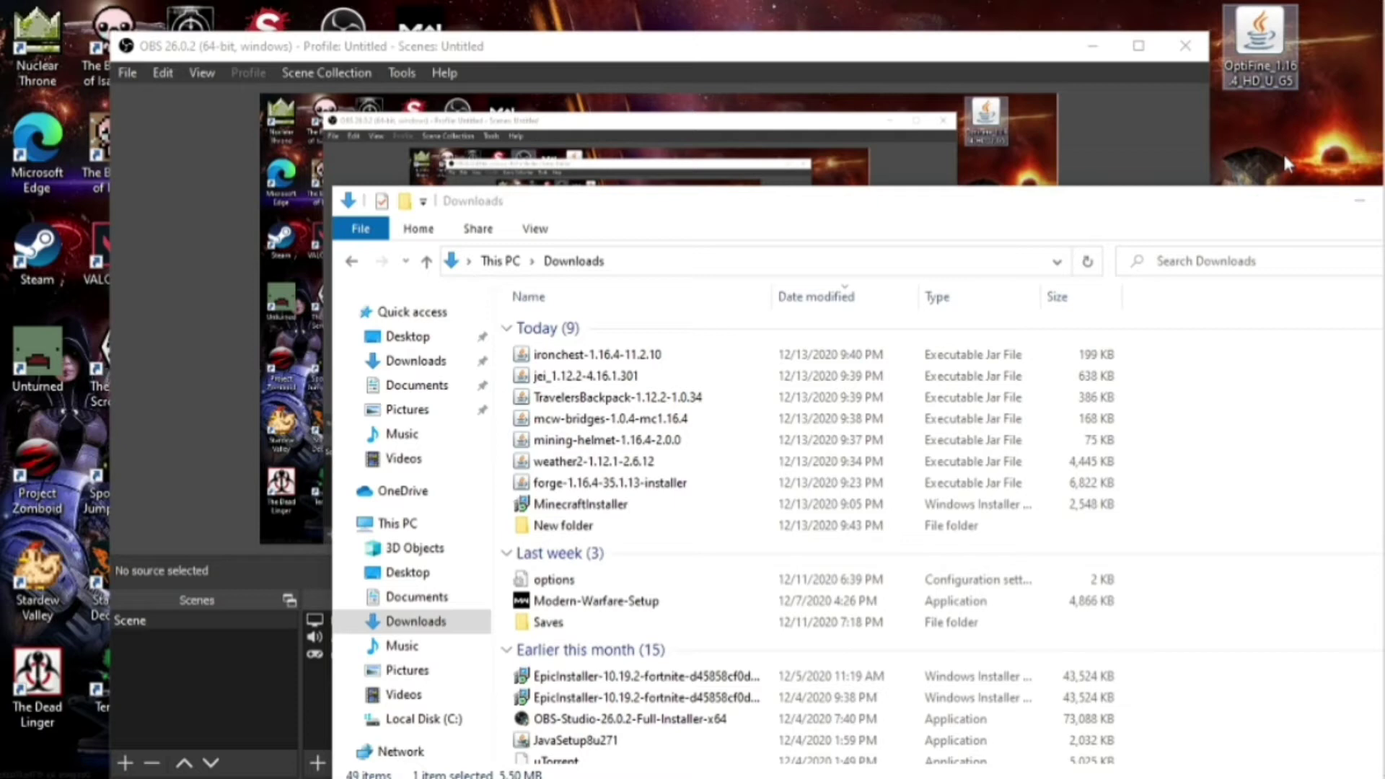
Move the continuum-2.0.4 archive from Downloads\New folder onto the desktop.
{"action": "double_click", "coordinate": [577, 529]}
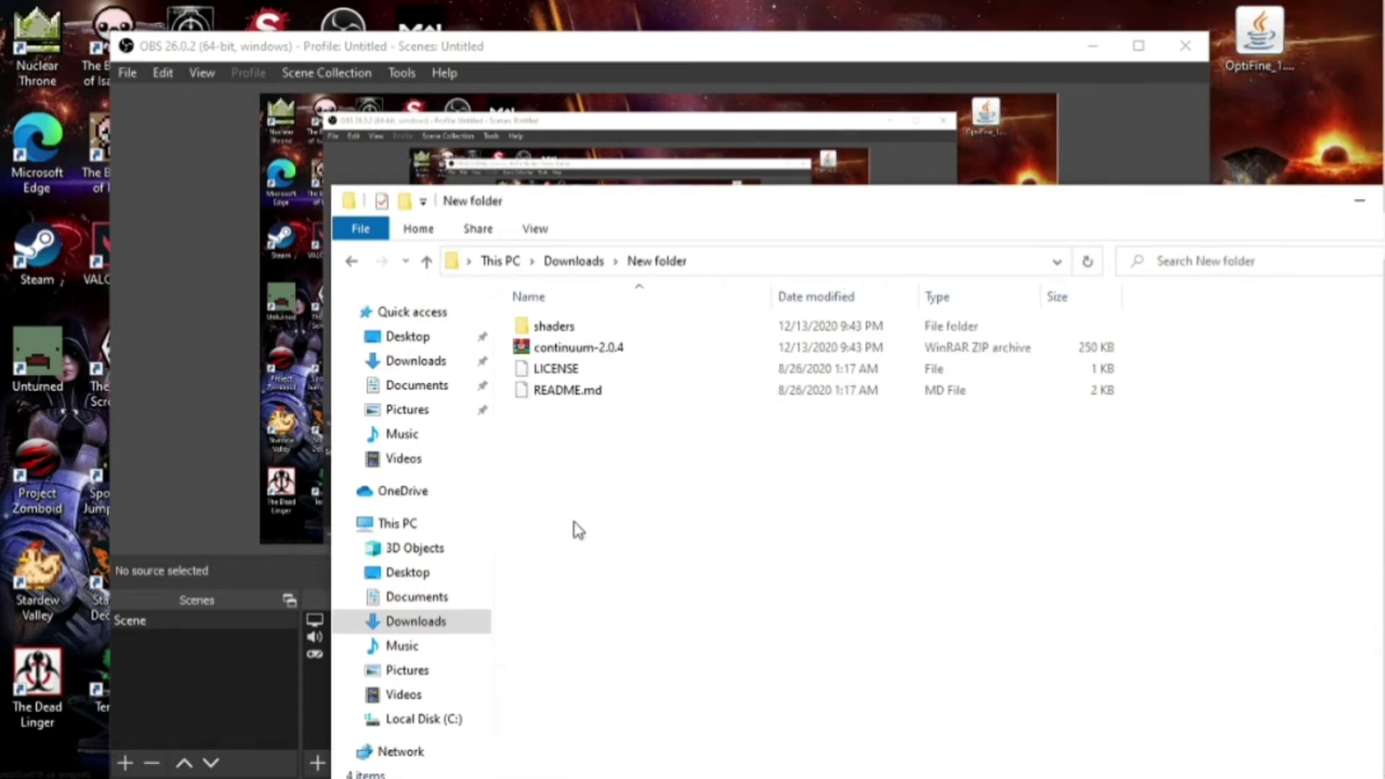
{"action": "left_click", "coordinate": [599, 352]}
{"action": "left_click_drag", "start_coordinate": [599, 352], "coordinate": [1282, 153]}
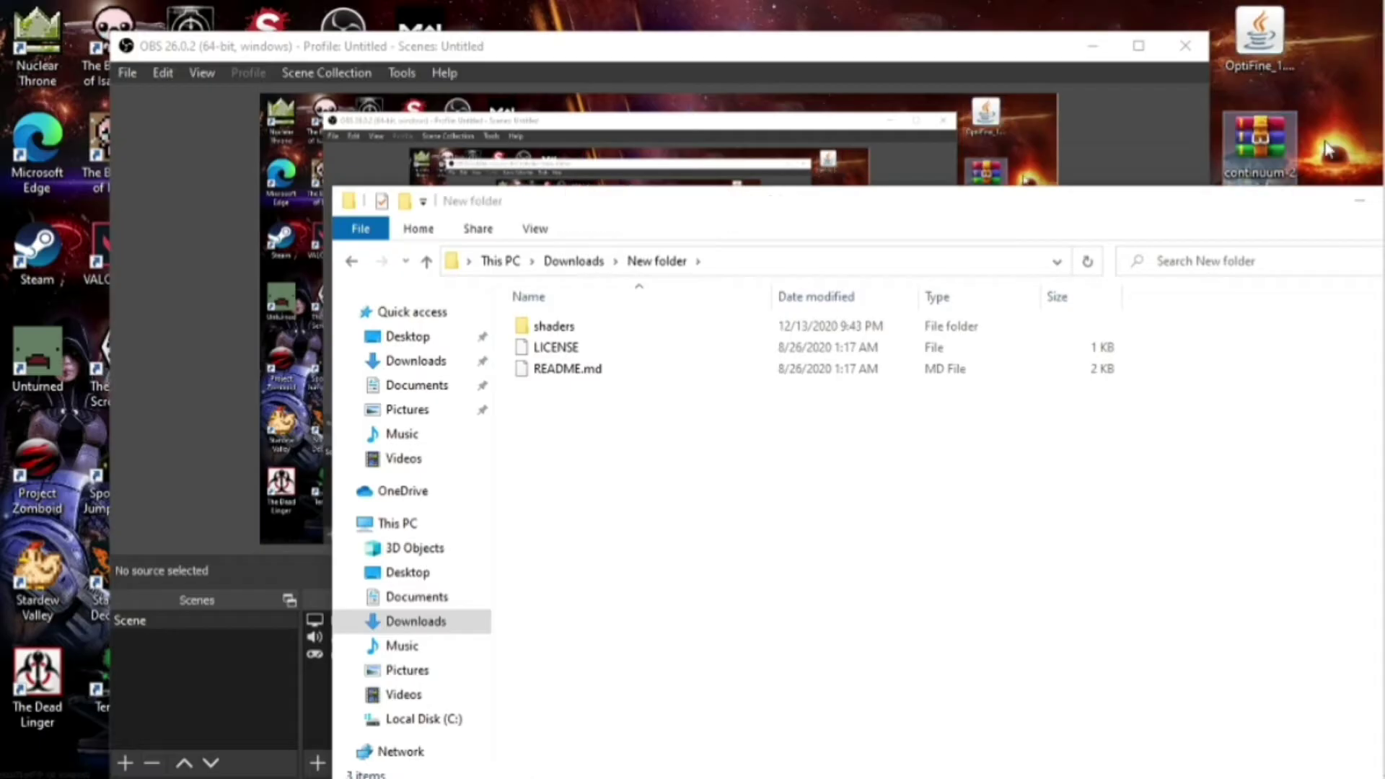
Minimise File Explorer and OBS to clear the desktop.
{"action": "left_click_drag", "start_coordinate": [1307, 210], "coordinate": [1250, 210]}
{"action": "left_click", "coordinate": [1250, 210]}
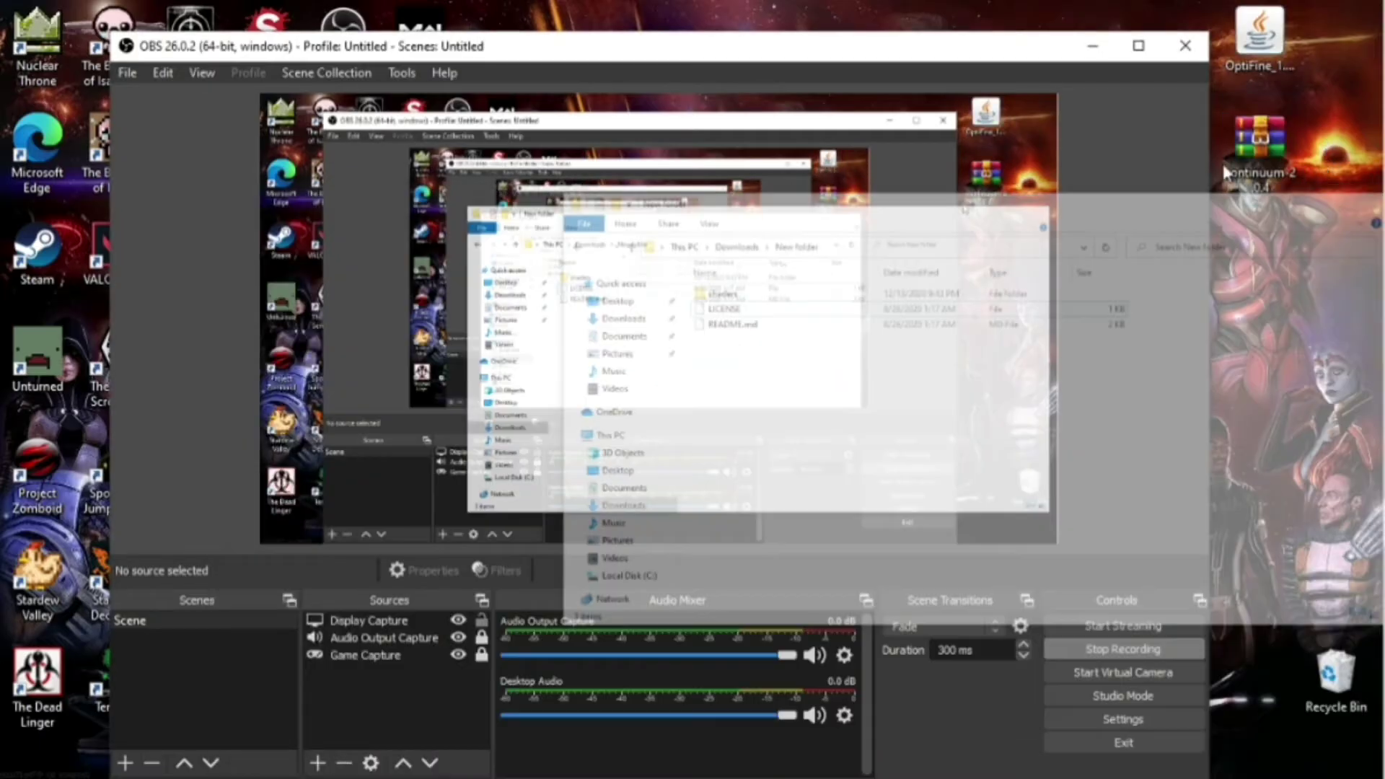
{"action": "left_click", "coordinate": [1092, 46]}
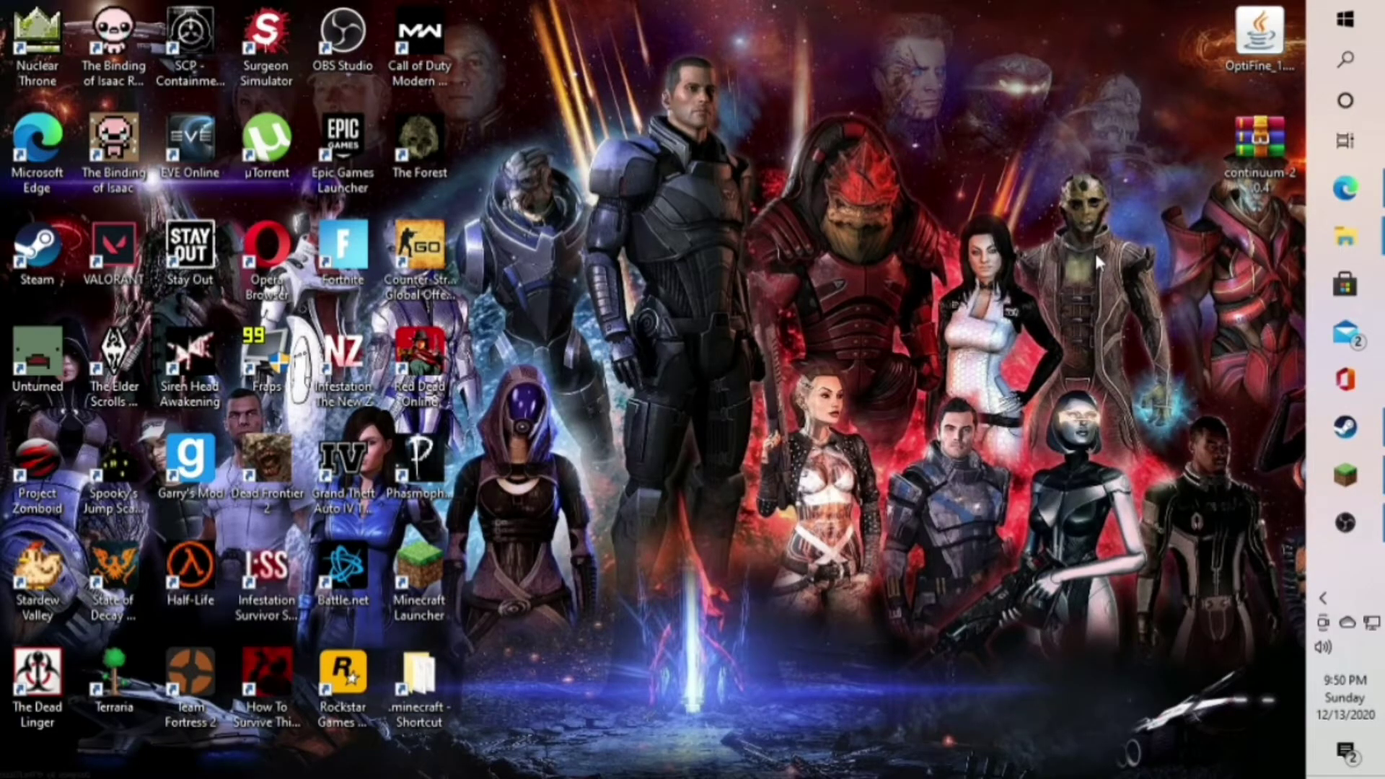
Start the Minecraft Launcher from its desktop icon.
{"action": "double_click", "coordinate": [431, 585]}
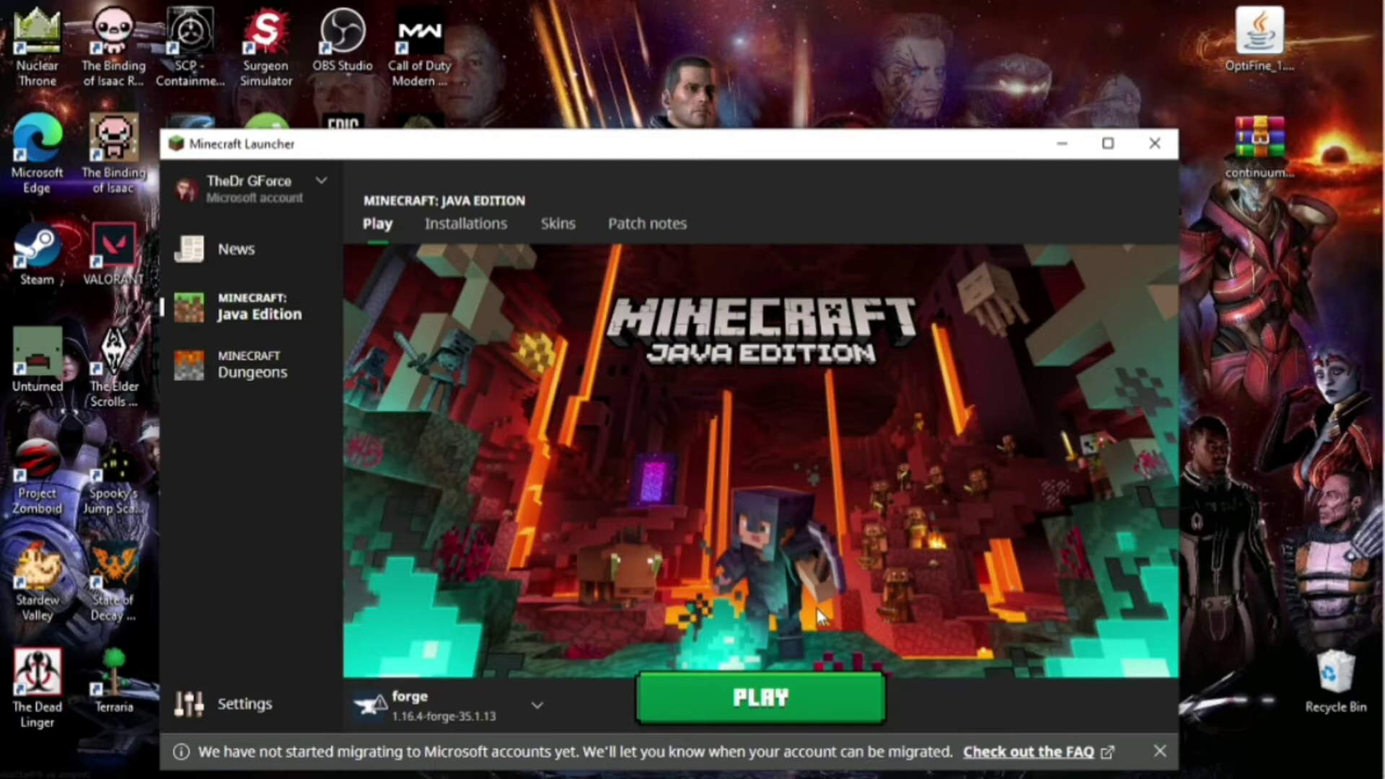
Open %appdata%\.minecraft\versions in File Explorer using the Run prompt.
{"action": "key", "text": "super+r"}
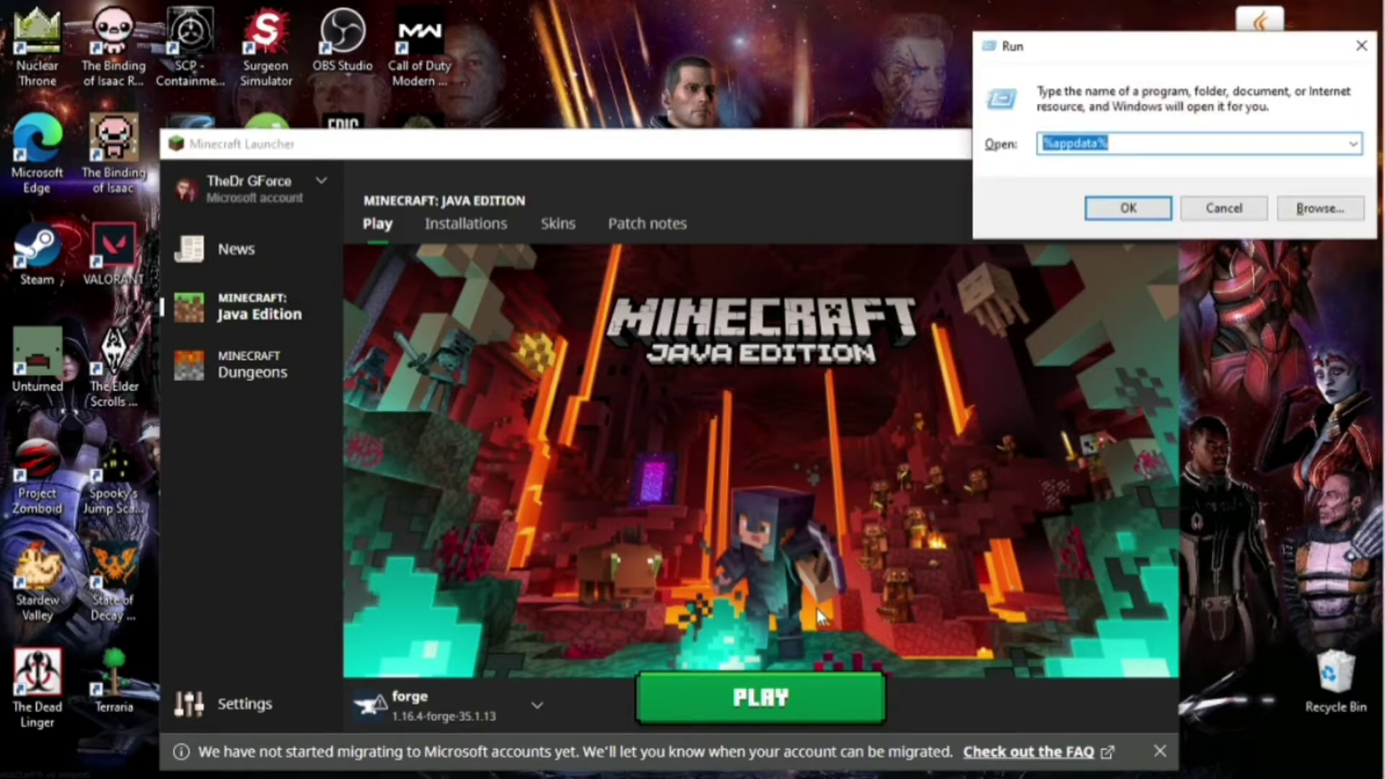
{"action": "left_click", "coordinate": [1135, 210]}
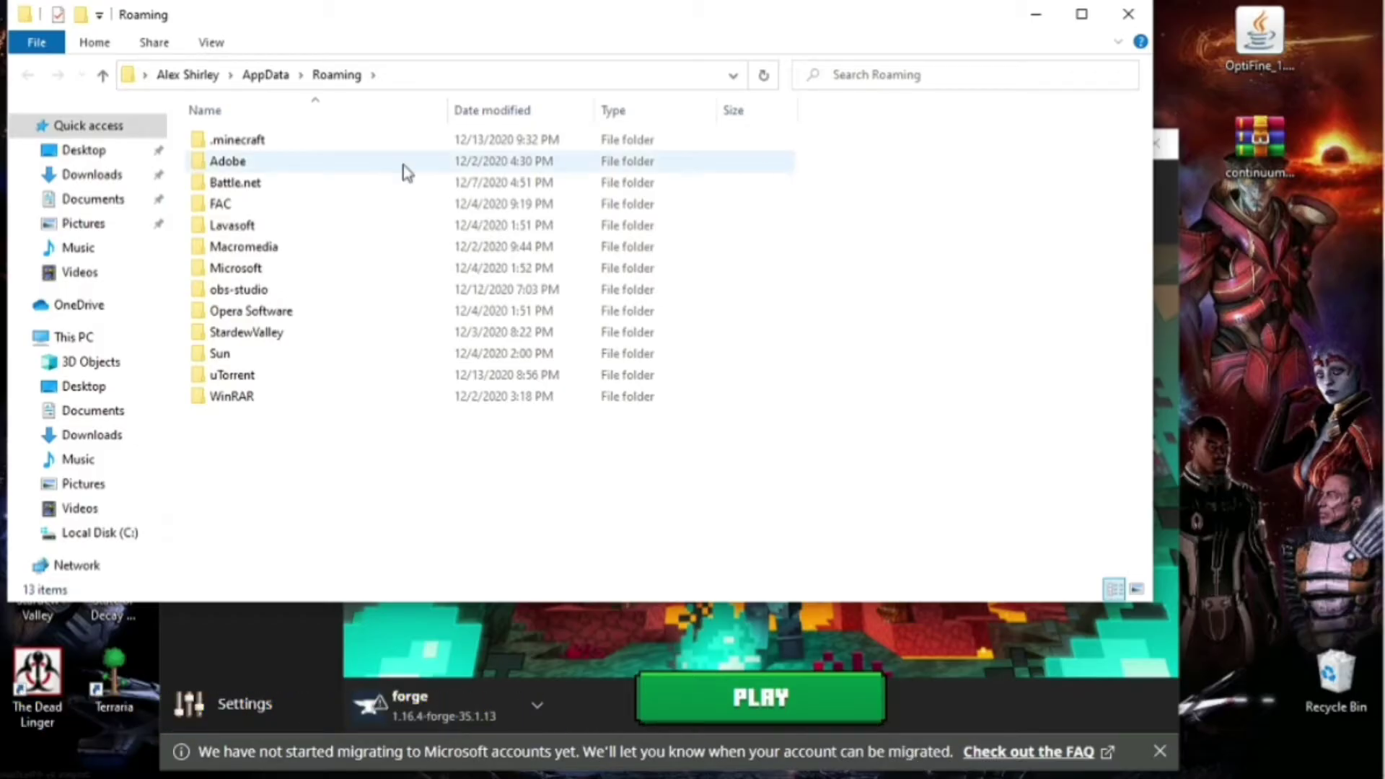
{"action": "double_click", "coordinate": [254, 148]}
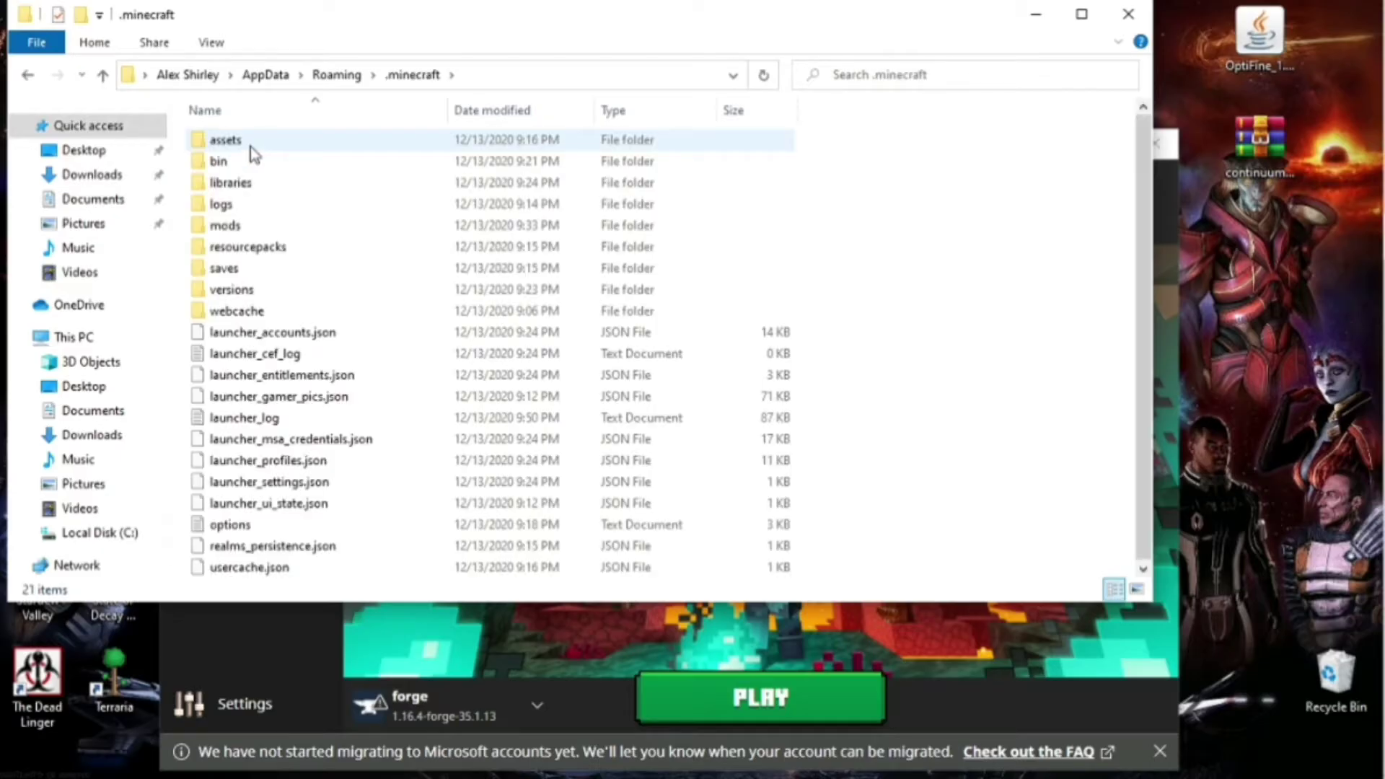
{"action": "left_click", "coordinate": [222, 289]}
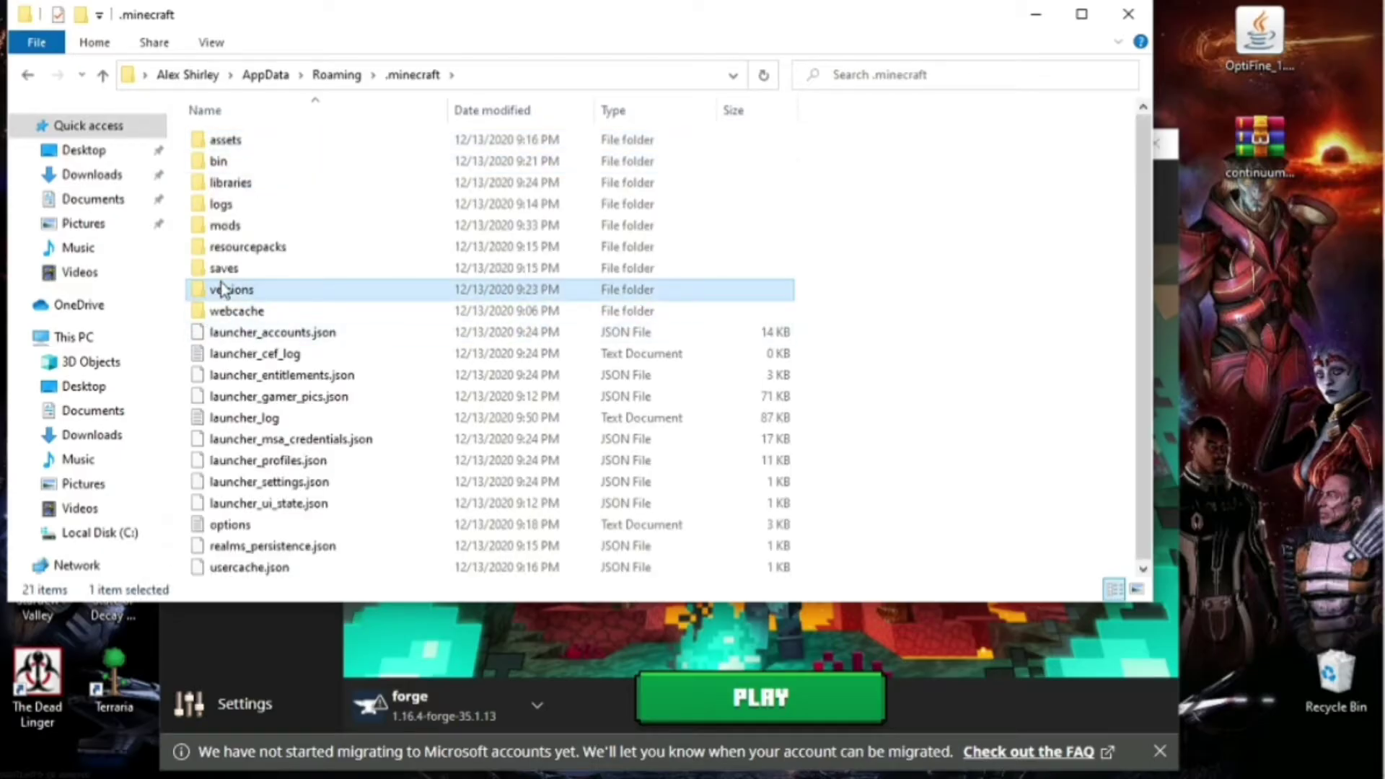
{"action": "double_click", "coordinate": [222, 289]}
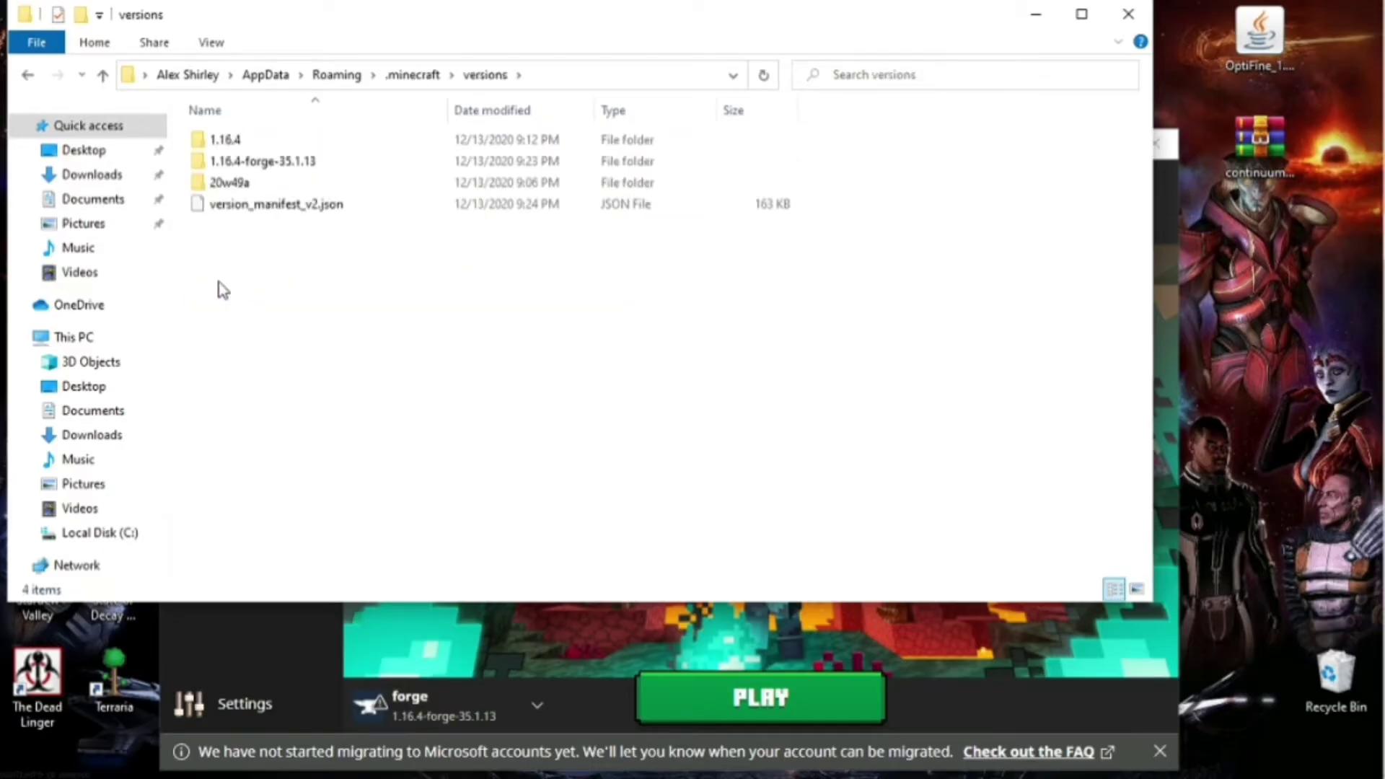
{"action": "double_click", "coordinate": [238, 143]}
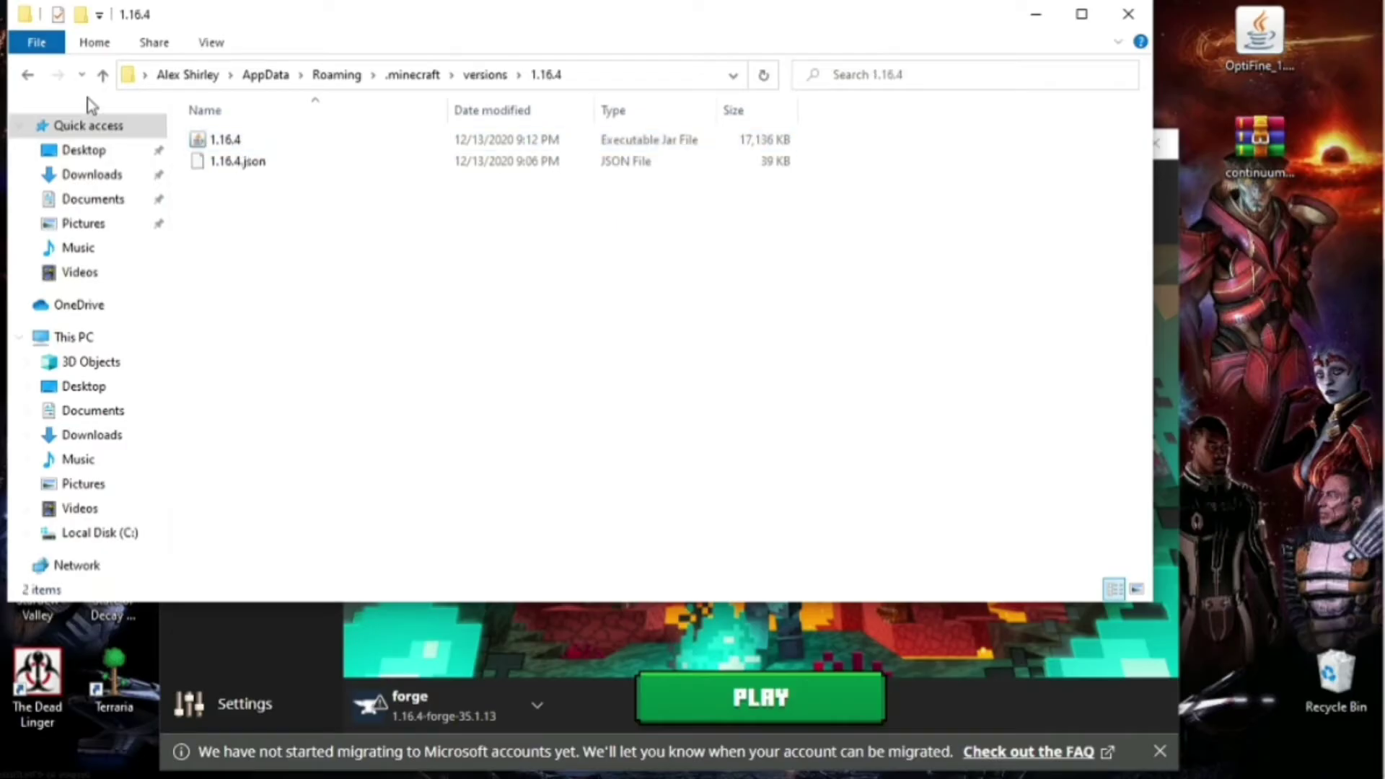
{"action": "left_click", "coordinate": [27, 75]}
{"action": "left_click_drag", "start_coordinate": [371, 25], "coordinate": [435, 88]}
Run the OptiFine installer, install into .minecraft, and dismiss the success message.
{"action": "double_click", "coordinate": [1269, 43]}
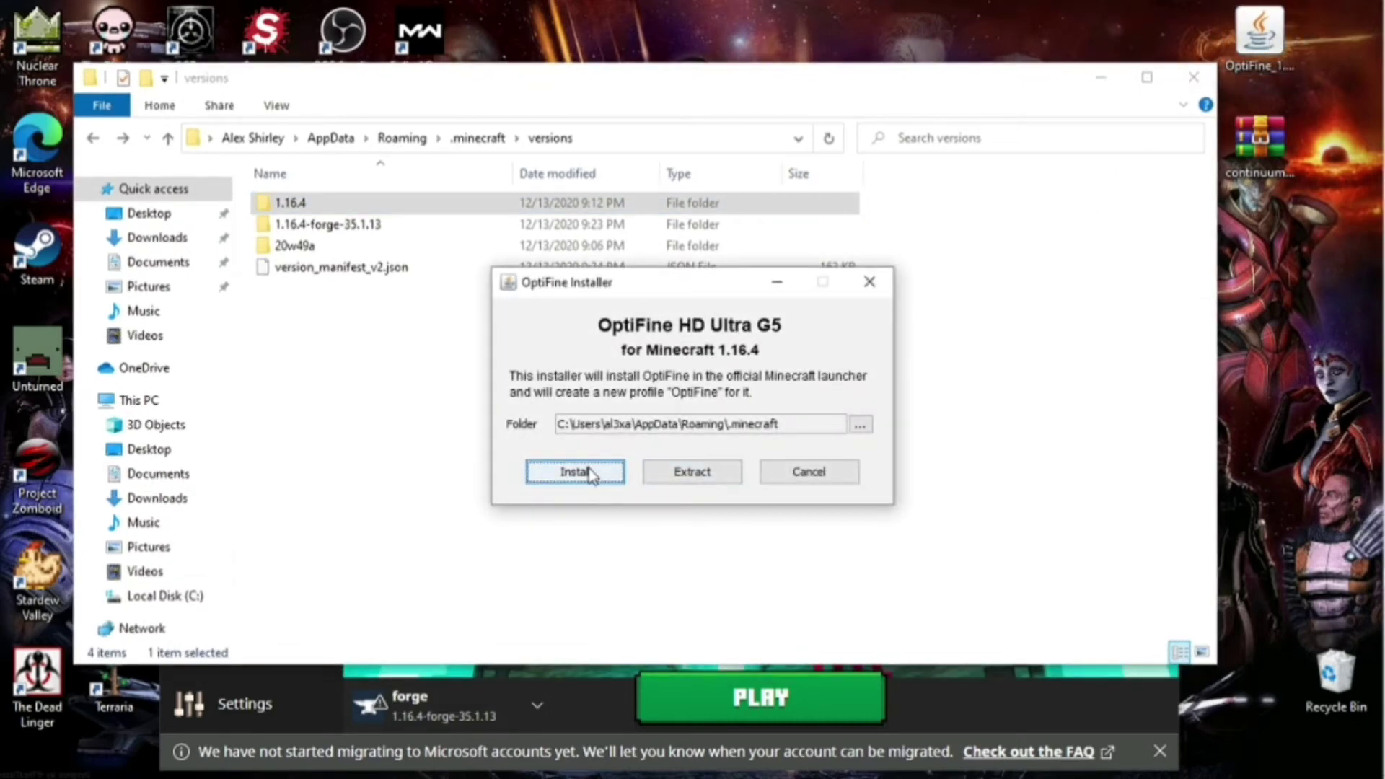
{"action": "left_click", "coordinate": [588, 473]}
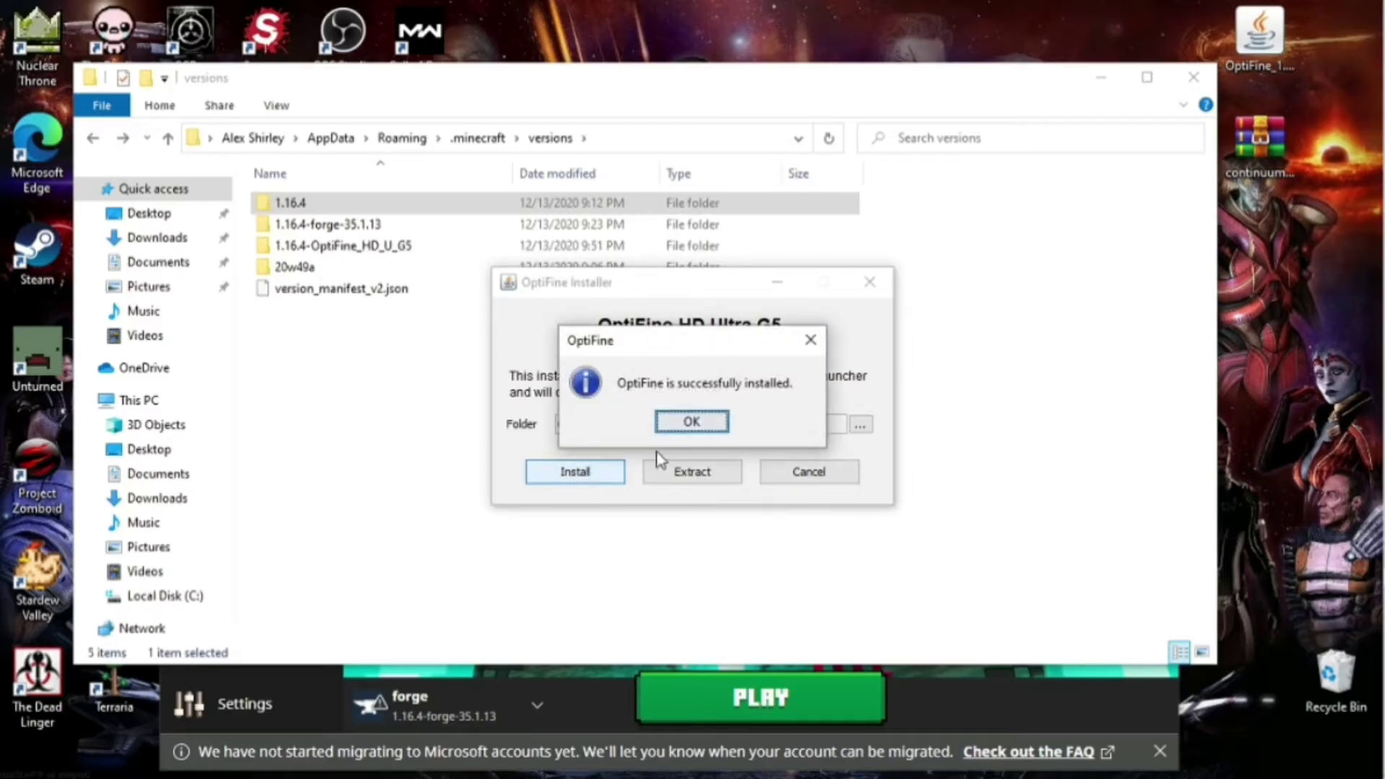
{"action": "left_click", "coordinate": [690, 422]}
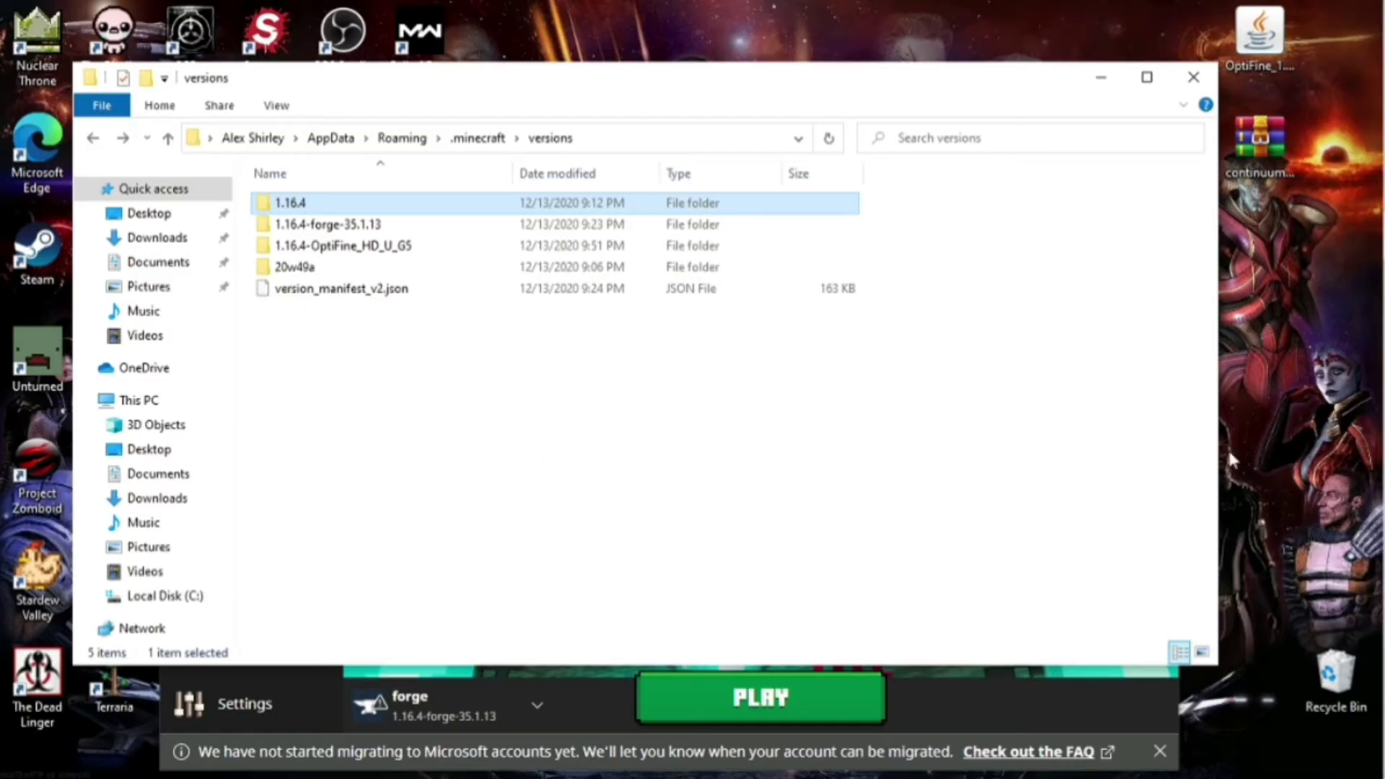
Close and reopen the Minecraft Launcher to refresh its installation list.
{"action": "left_click", "coordinate": [1041, 691]}
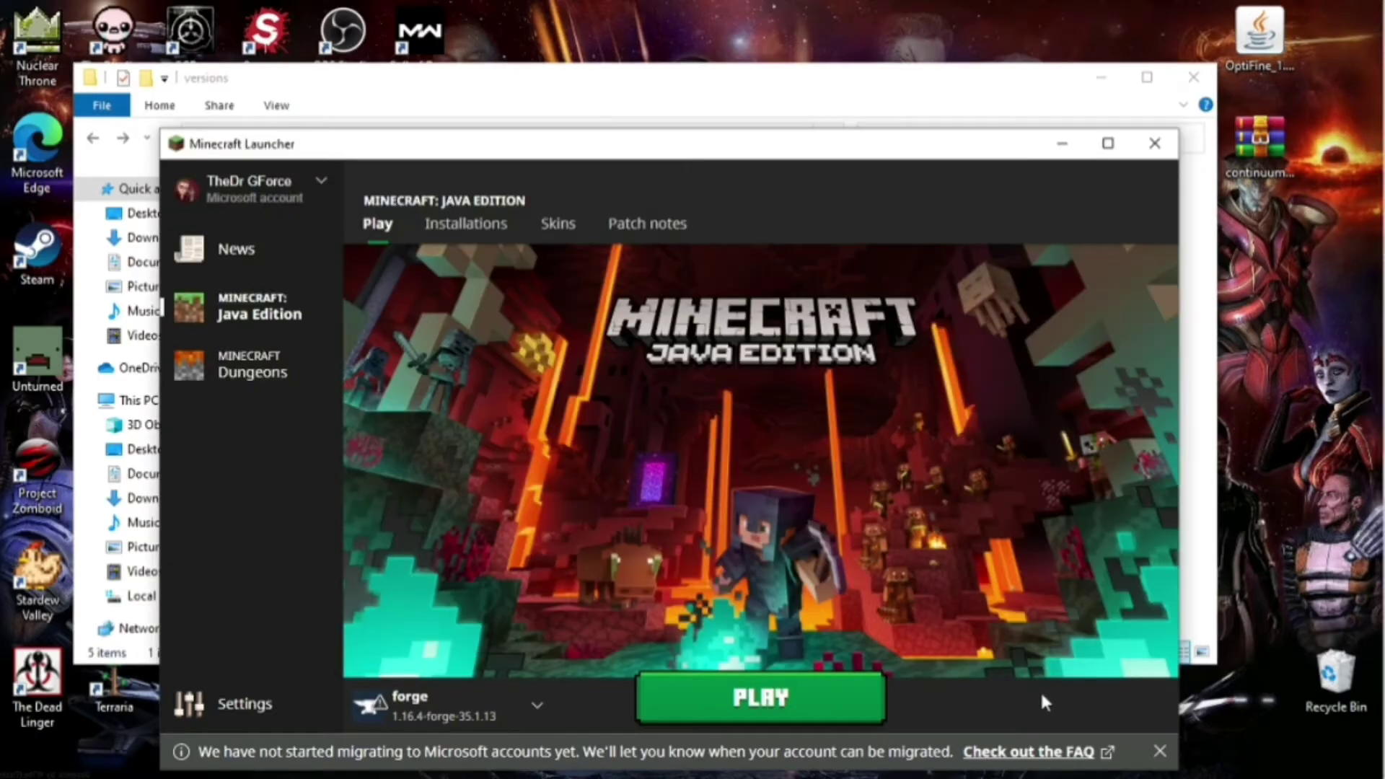
{"action": "left_click", "coordinate": [466, 717]}
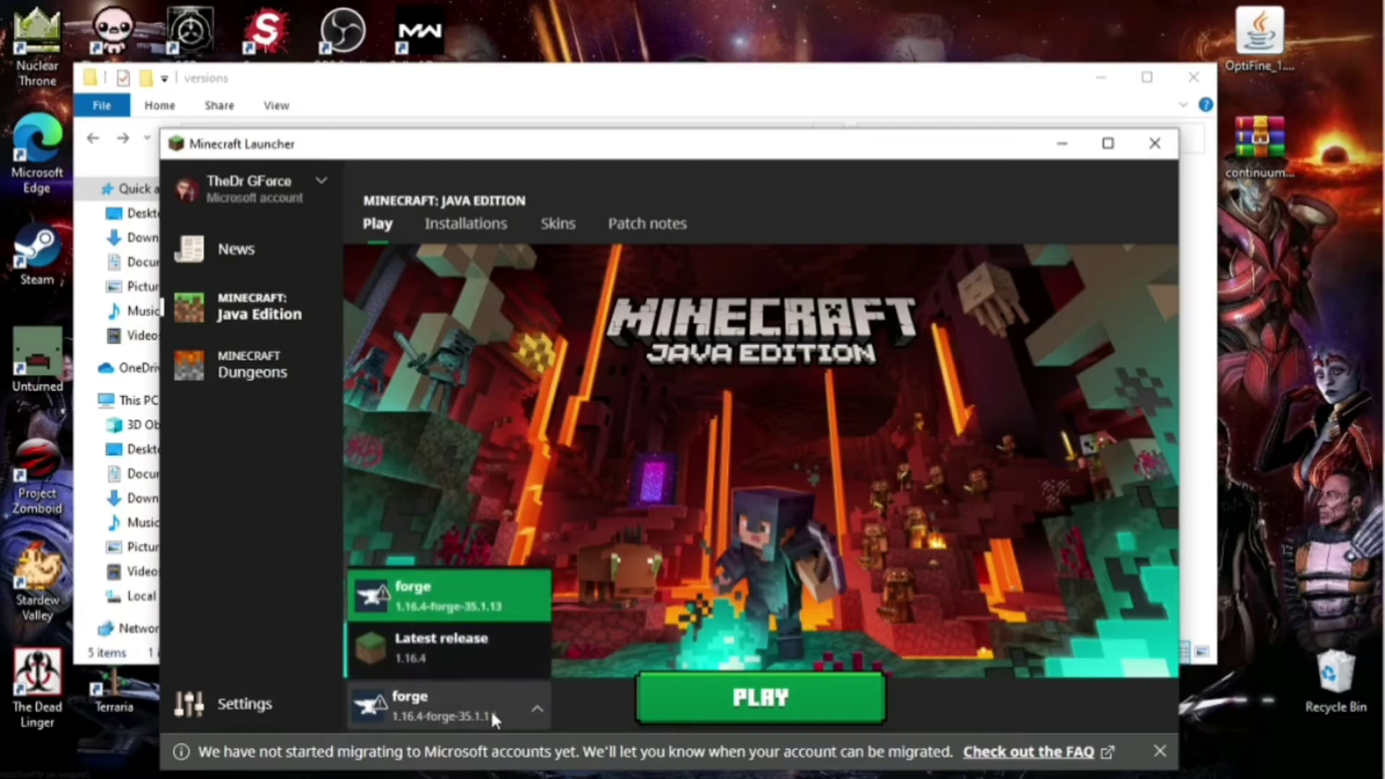
{"action": "left_click", "coordinate": [491, 707]}
{"action": "left_click", "coordinate": [1156, 142]}
{"action": "left_click", "coordinate": [1101, 77]}
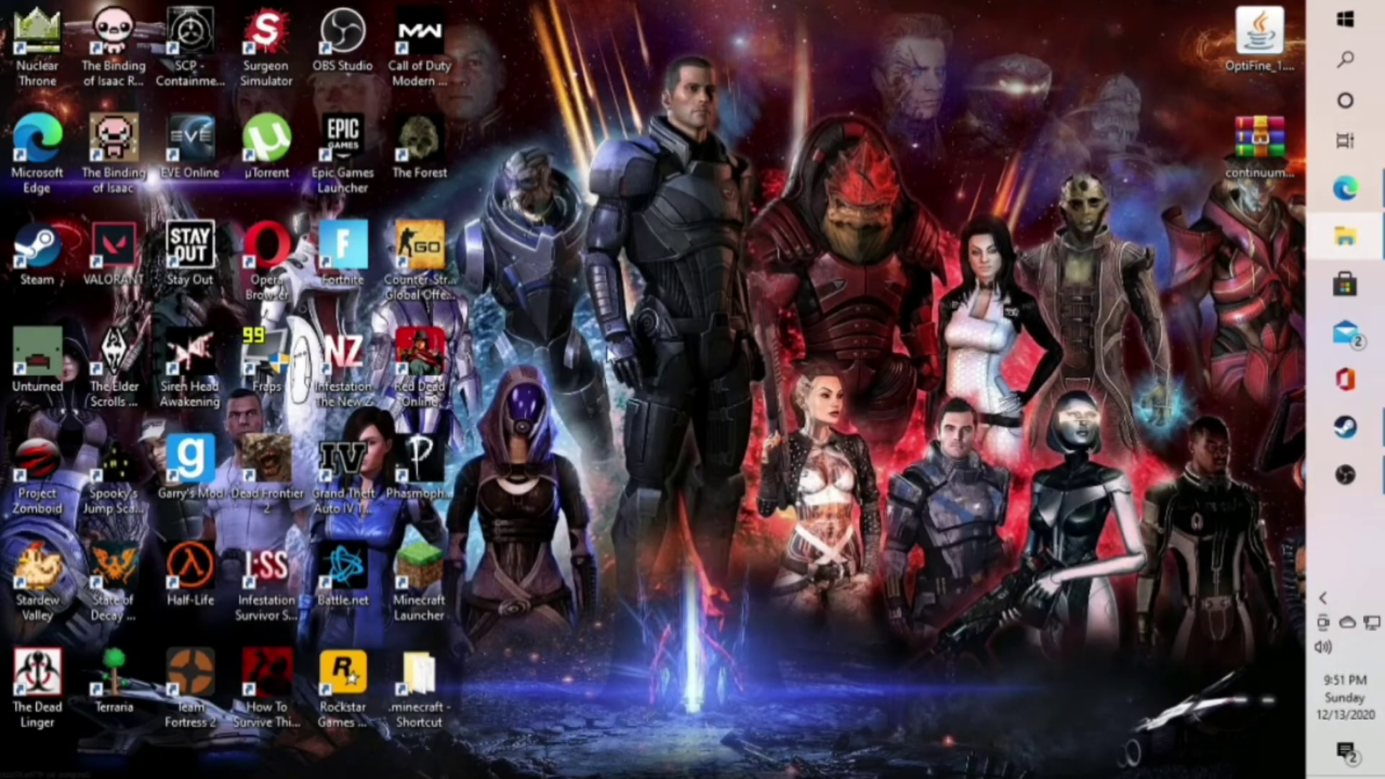
{"action": "double_click", "coordinate": [418, 580]}
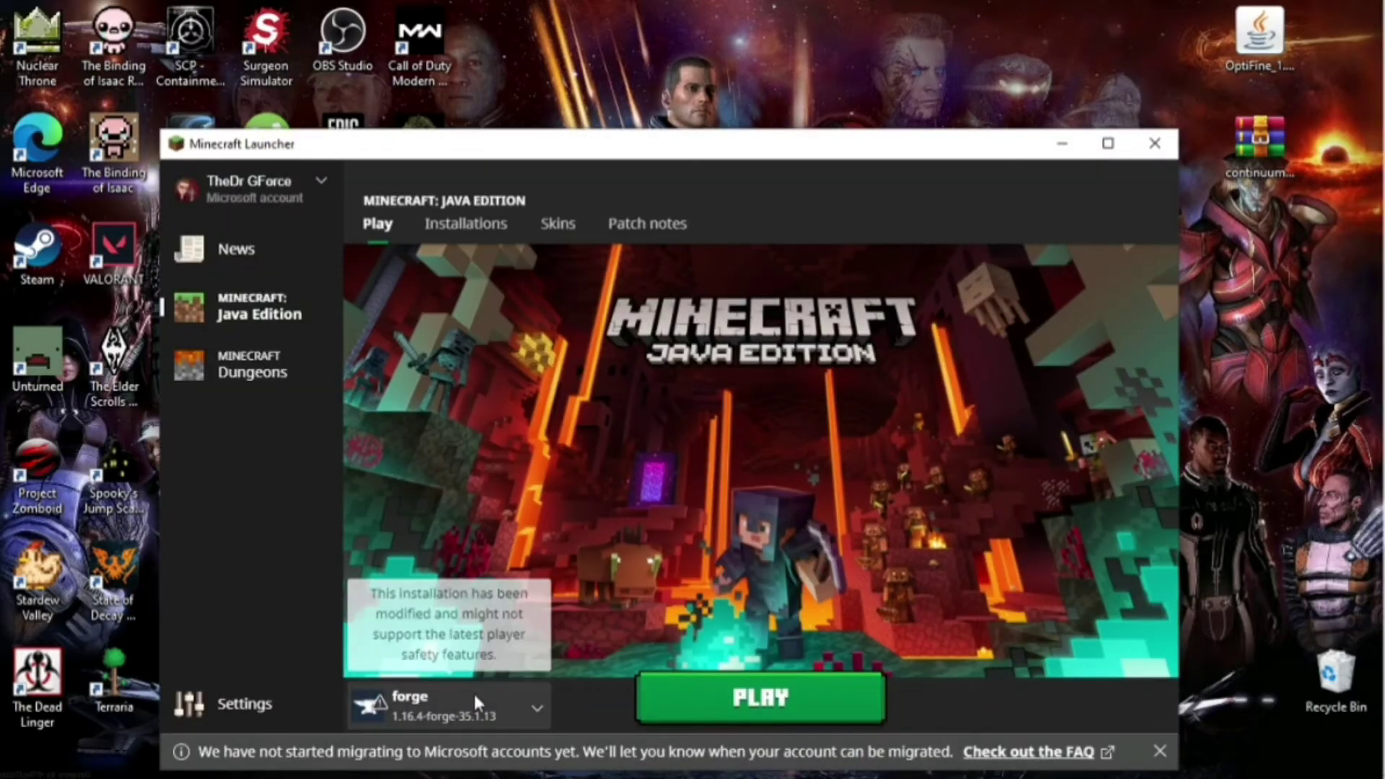
Launch Minecraft with the OptiFine installation, accepting the modified-installation risk warning.
{"action": "left_click", "coordinate": [474, 702]}
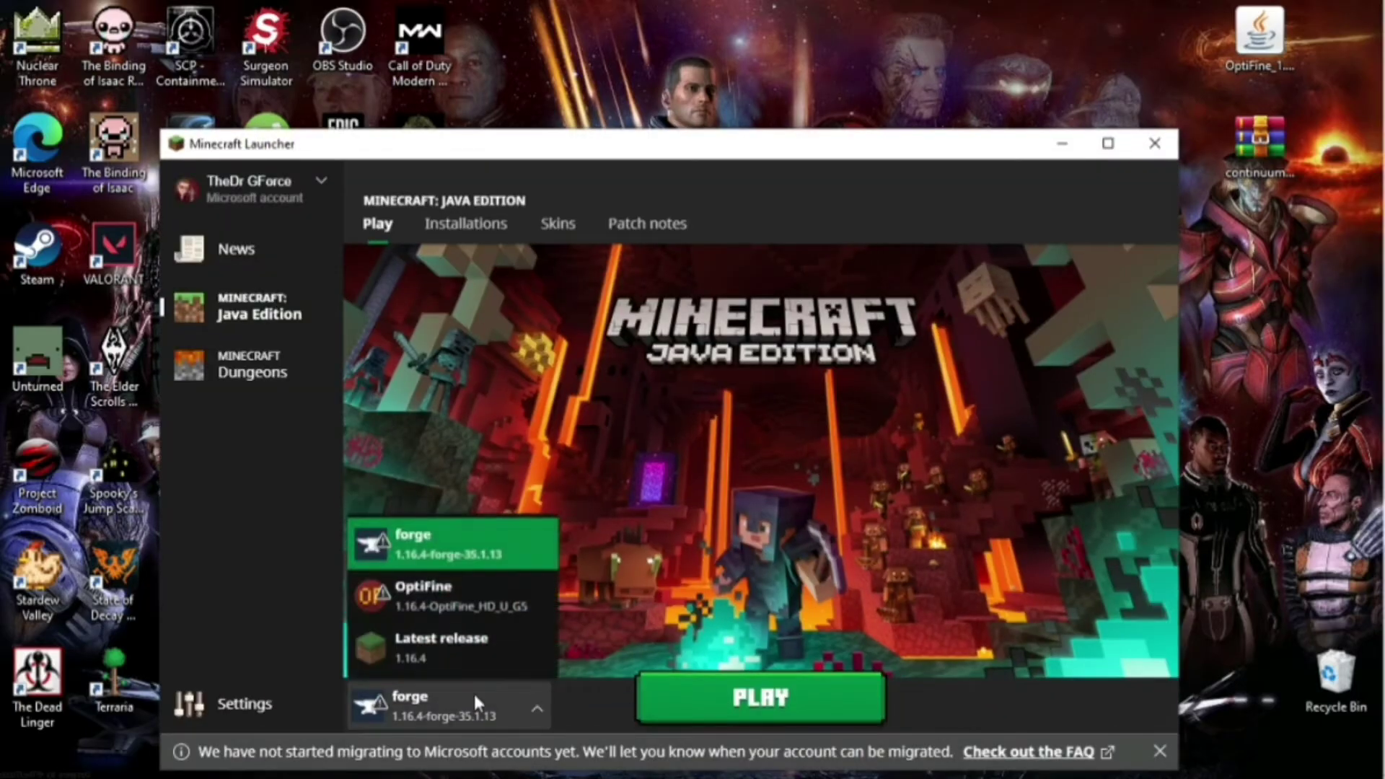
{"action": "left_click", "coordinate": [441, 606]}
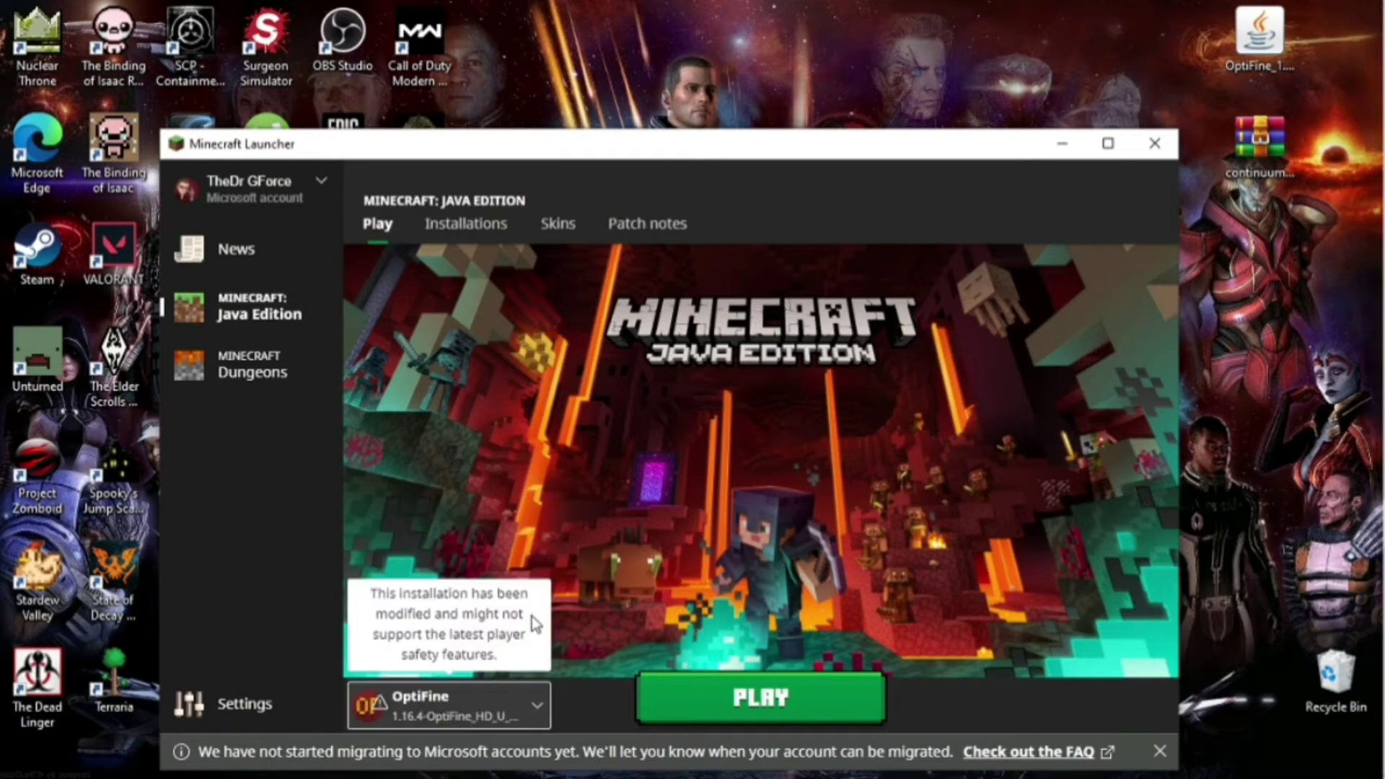
{"action": "left_click", "coordinate": [766, 706]}
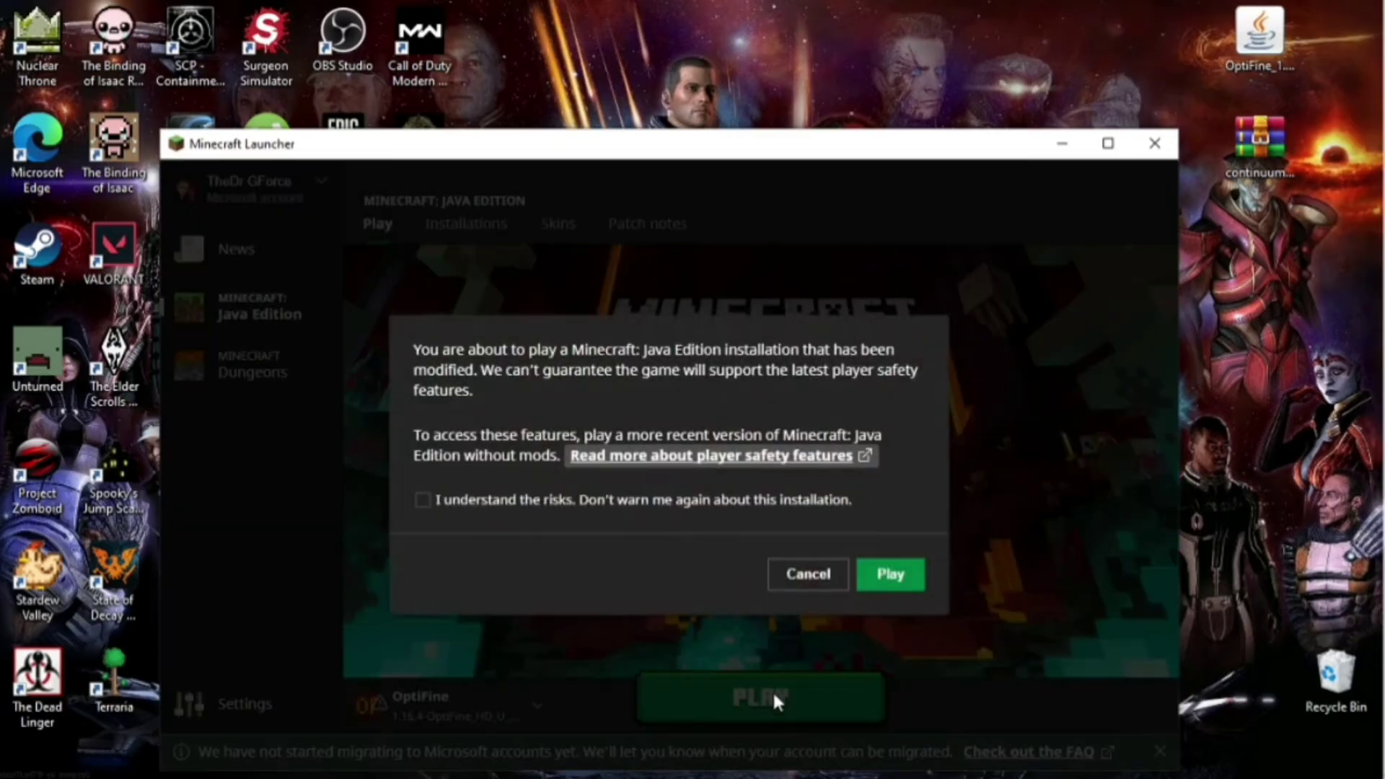
{"action": "left_click", "coordinate": [423, 499]}
{"action": "left_click", "coordinate": [899, 577]}
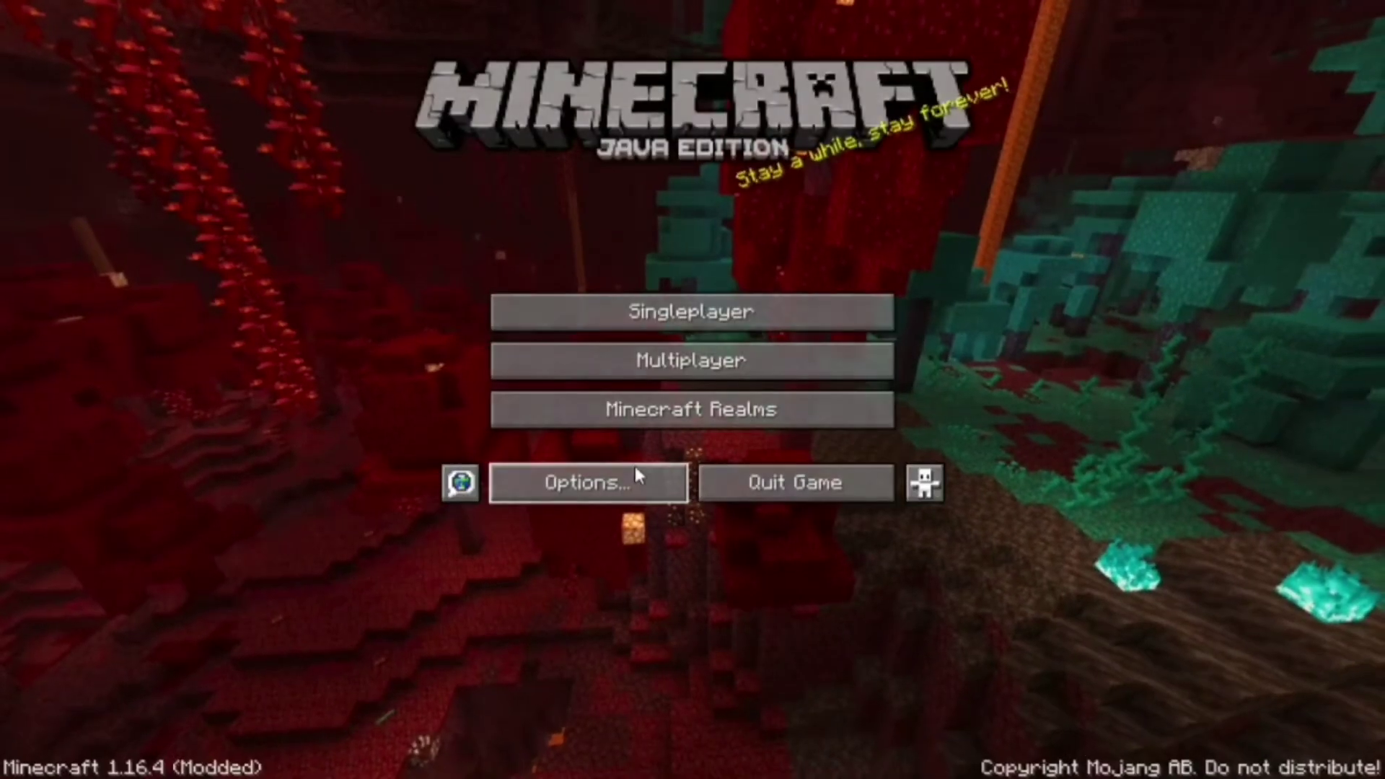
Open the shaderpacks folder via Options > Video Settings > Shaders > Shaders Folder.
{"action": "left_click", "coordinate": [630, 477]}
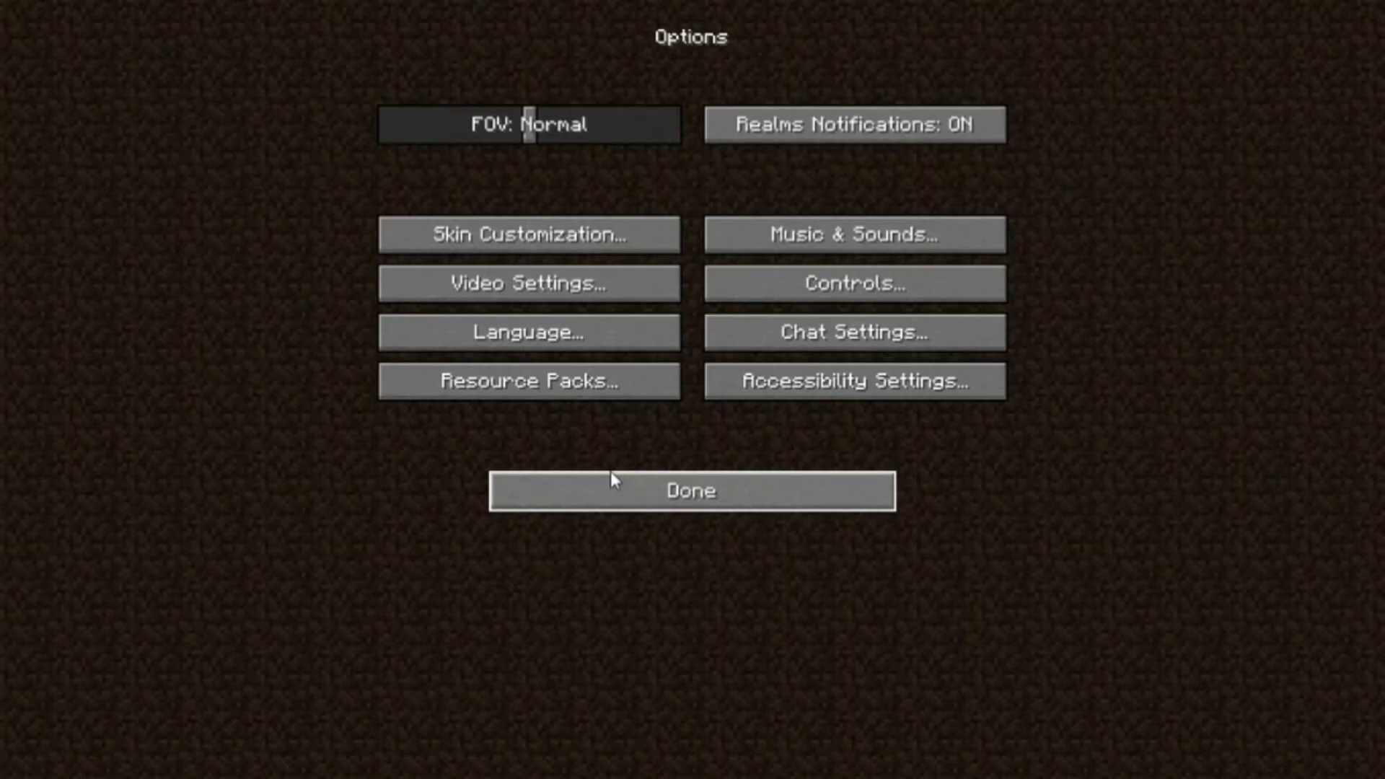
{"action": "left_click", "coordinate": [584, 283]}
{"action": "left_click", "coordinate": [563, 386]}
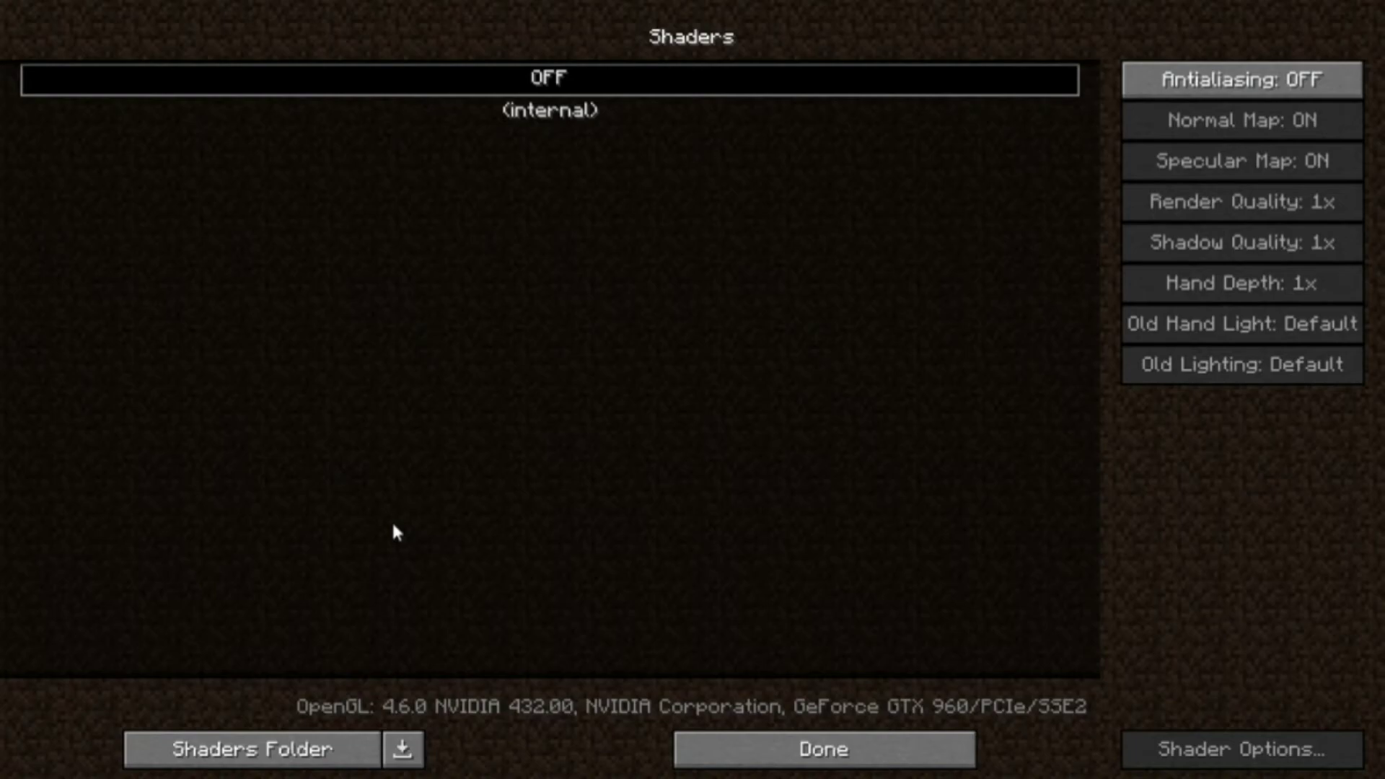
{"action": "left_click", "coordinate": [286, 748]}
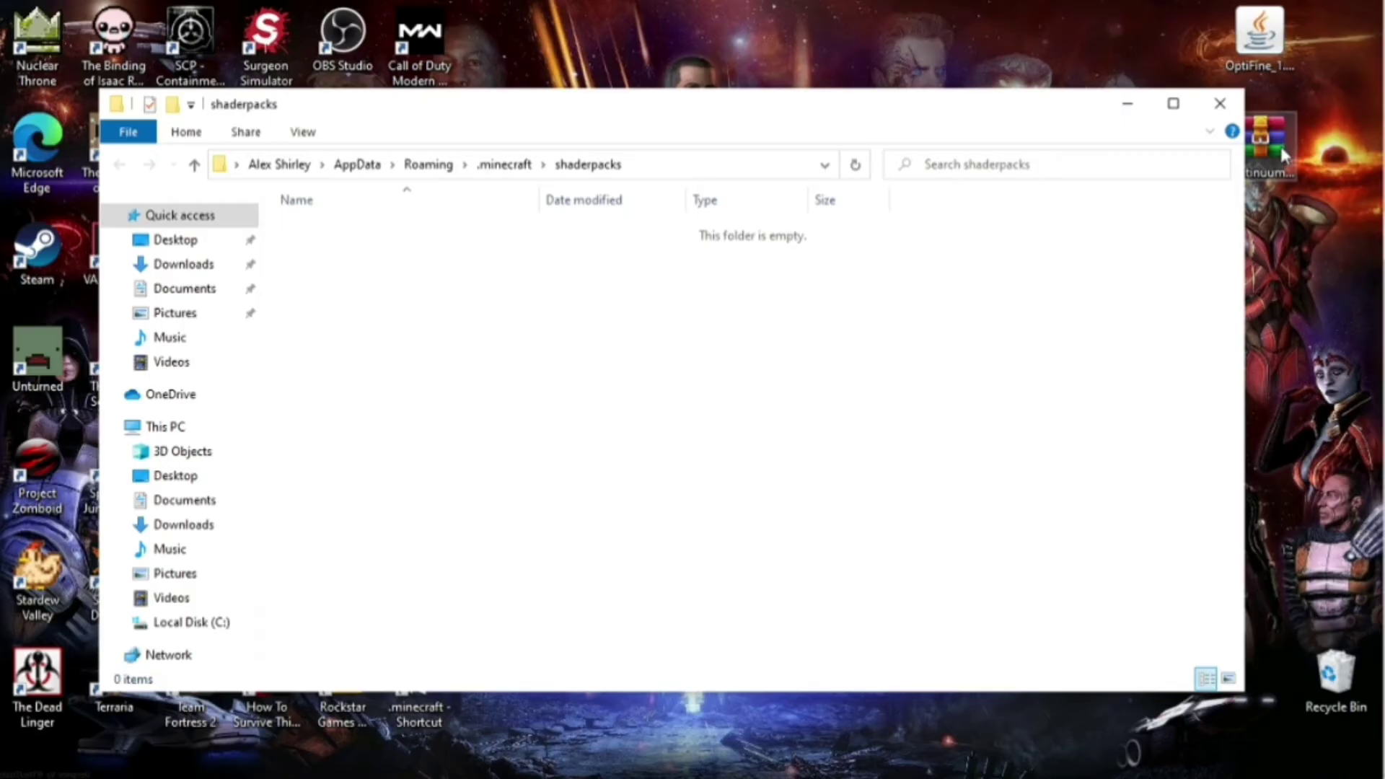
Drag the continuum-2.0.4 archive from the desktop into the shaderpacks folder.
{"action": "left_click_drag", "start_coordinate": [1281, 142], "coordinate": [552, 410]}
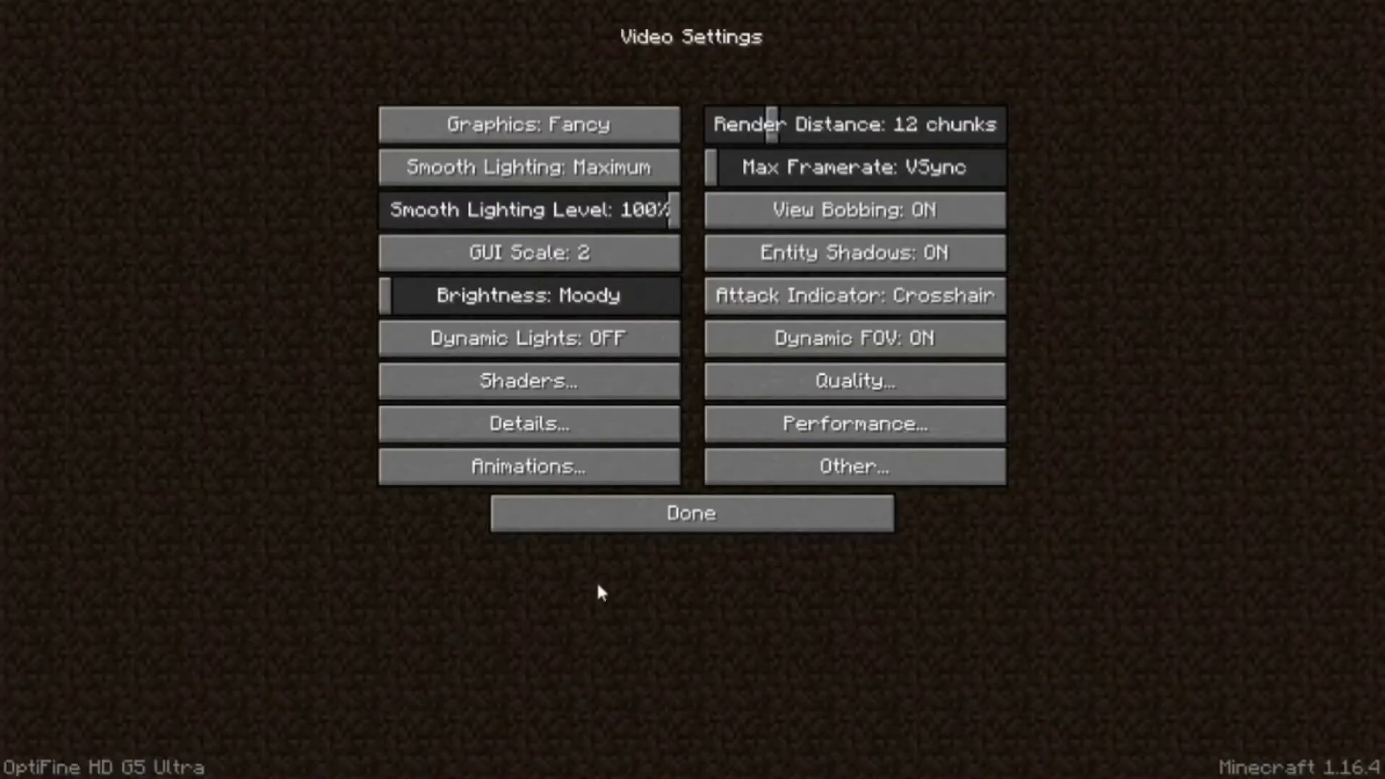
Back out to the title menu and load the Survive singleplayer world.
{"action": "left_click", "coordinate": [662, 511]}
{"action": "left_click", "coordinate": [702, 510]}
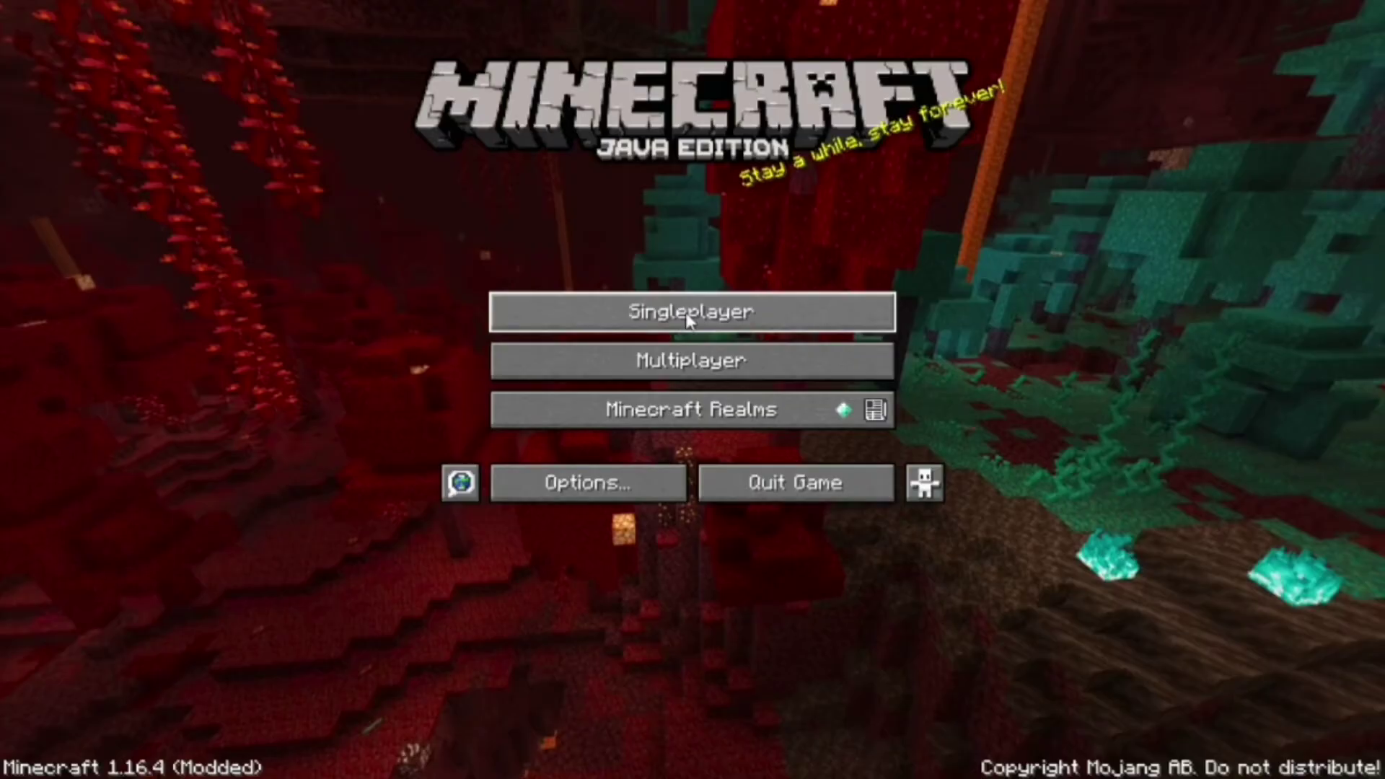
{"action": "left_click", "coordinate": [672, 318]}
{"action": "left_click", "coordinate": [461, 135]}
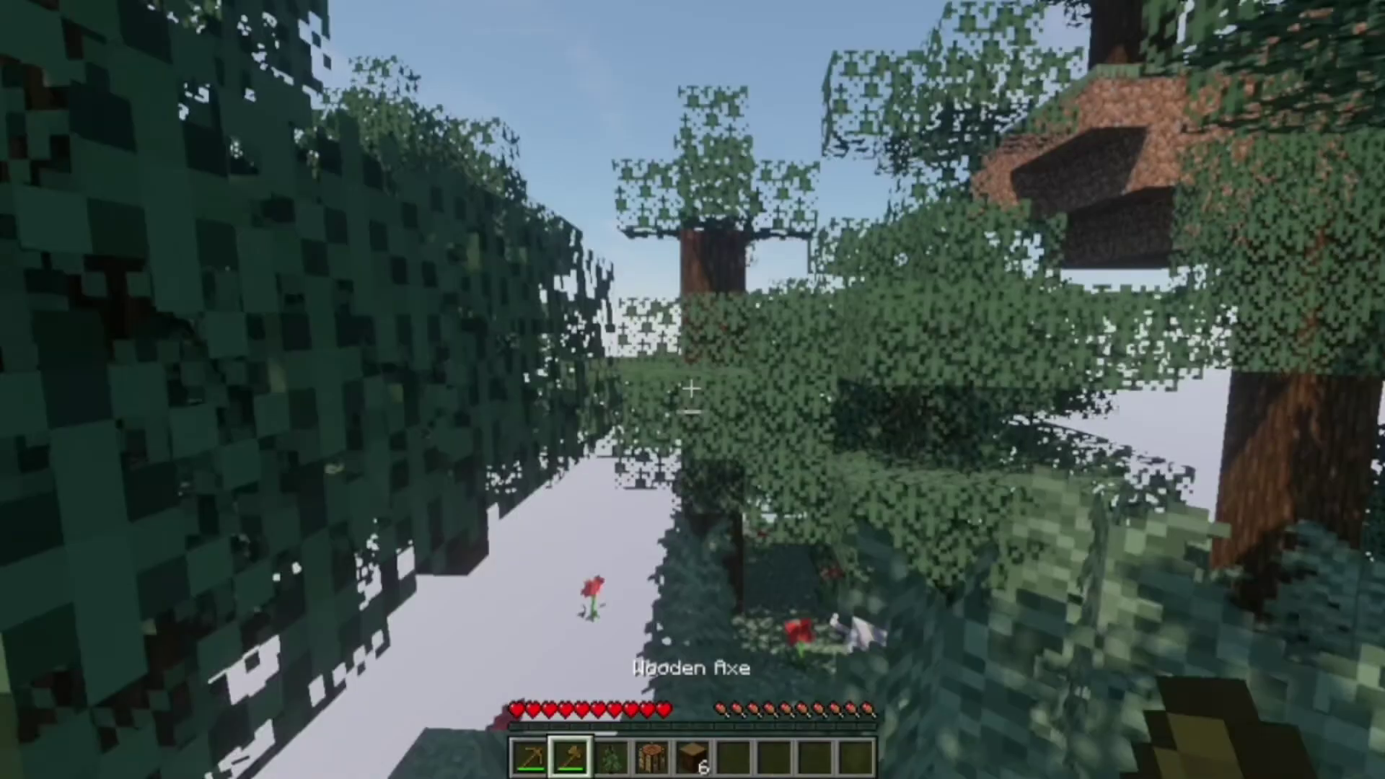
{"action": "key", "text": "w"}
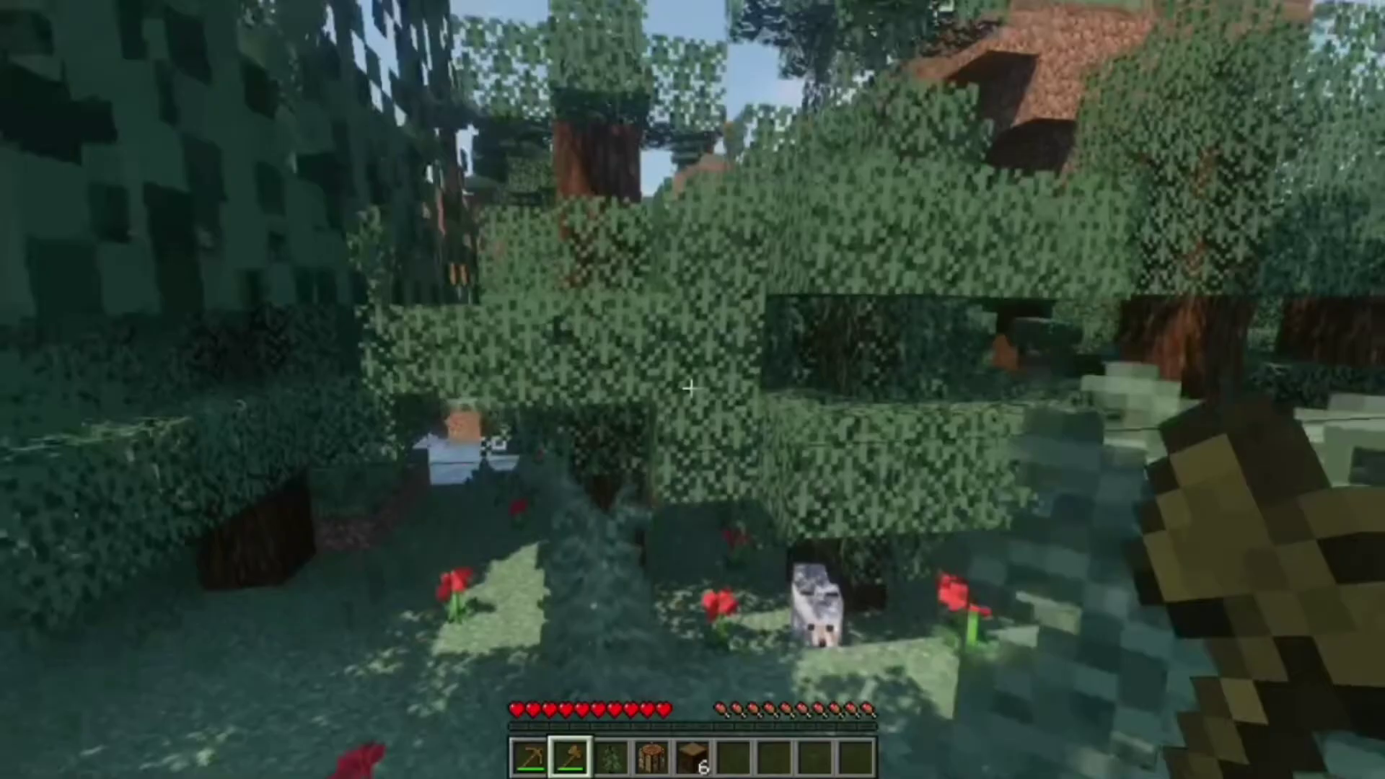
{"action": "key", "text": "w"}
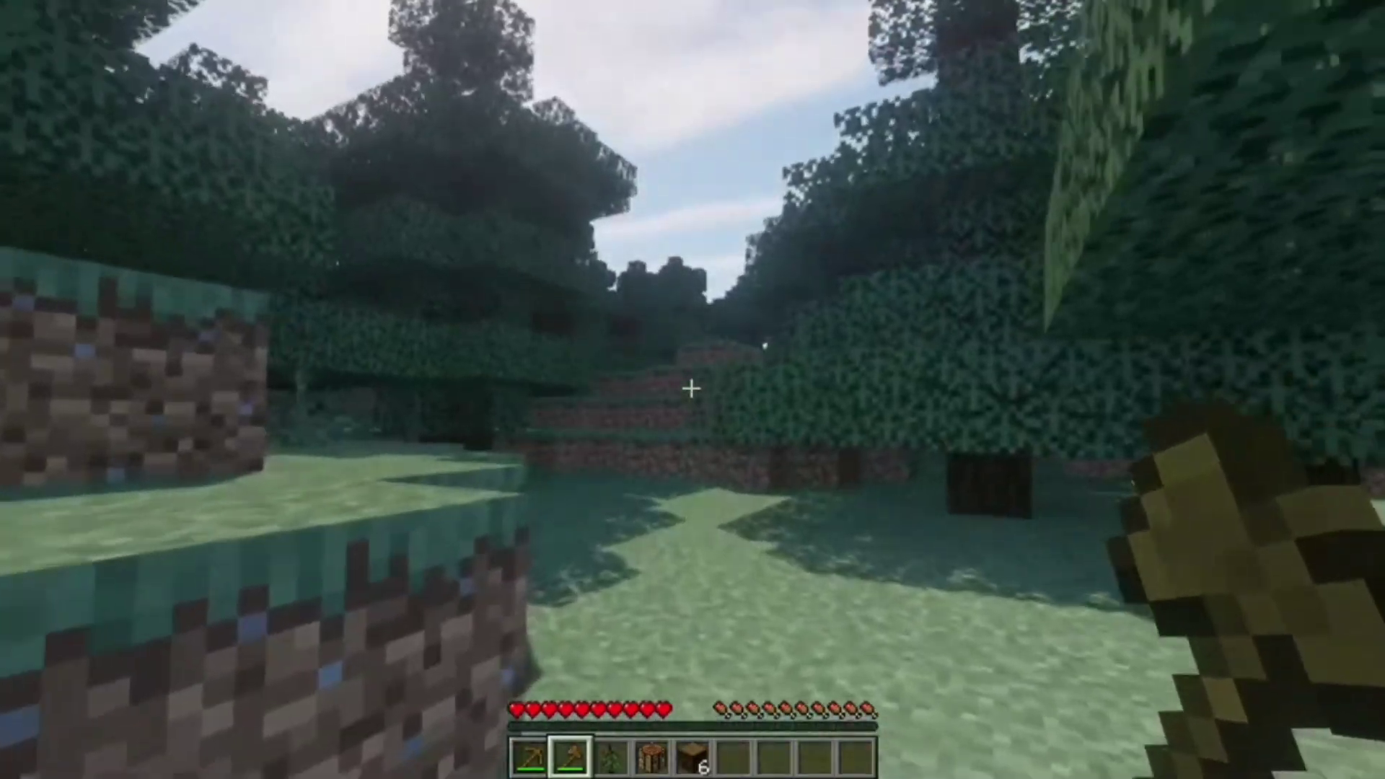
{"action": "key", "text": "w"}
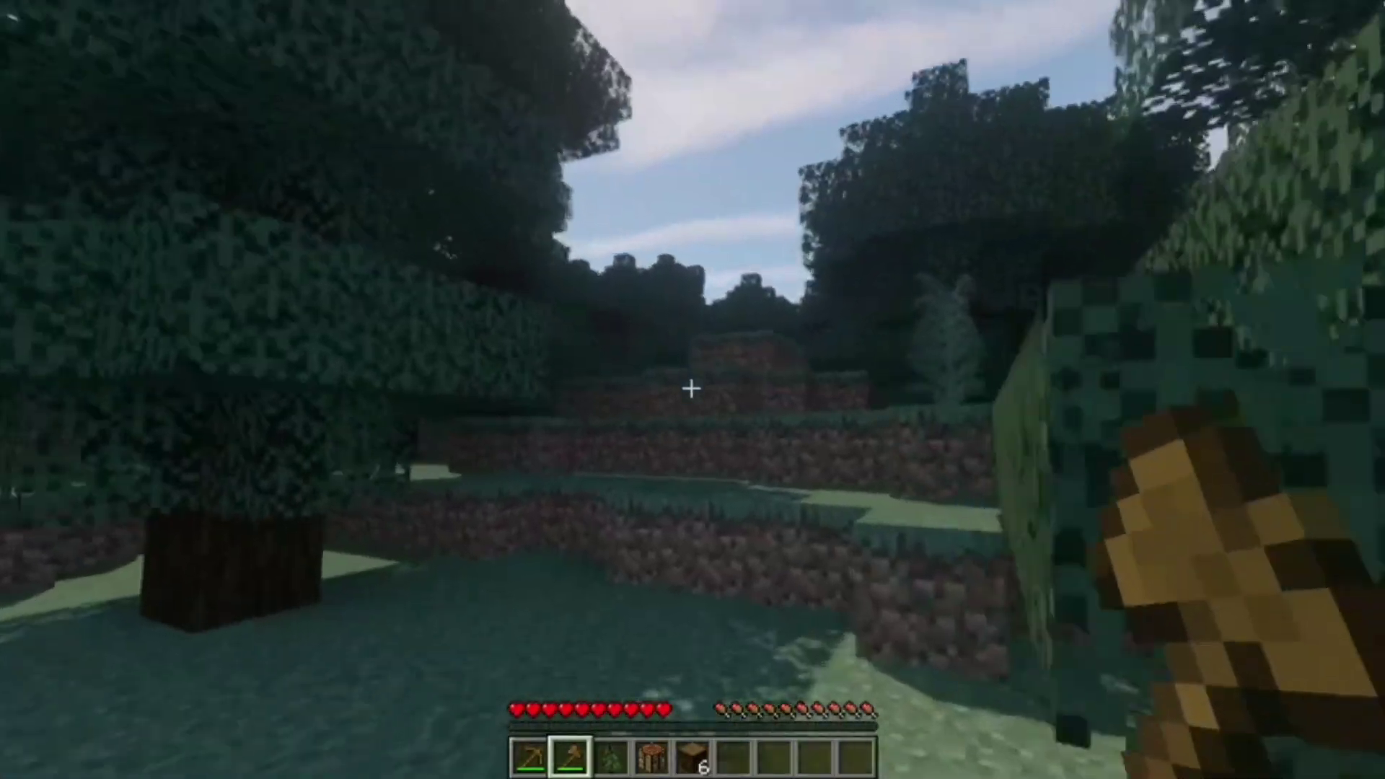
{"action": "key", "text": "w"}
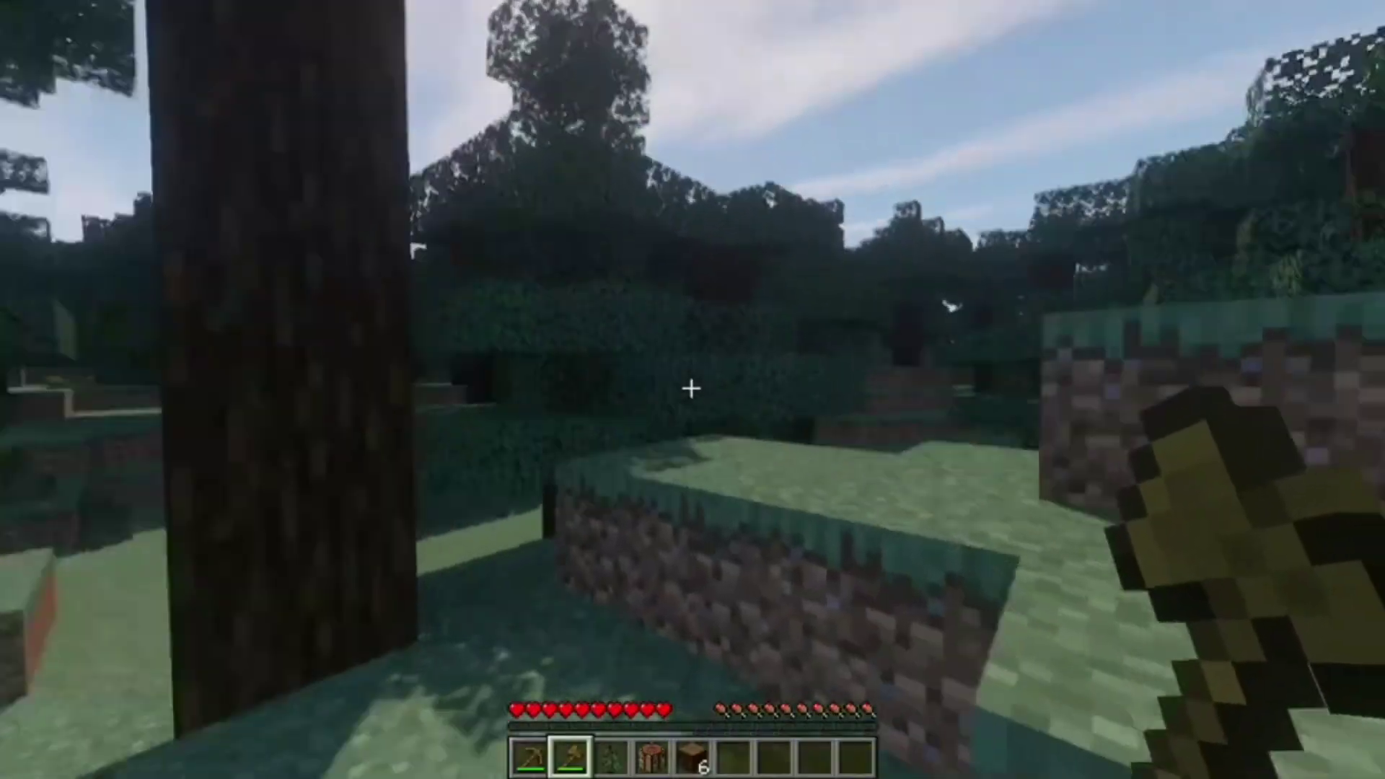
{"action": "key", "text": "w"}
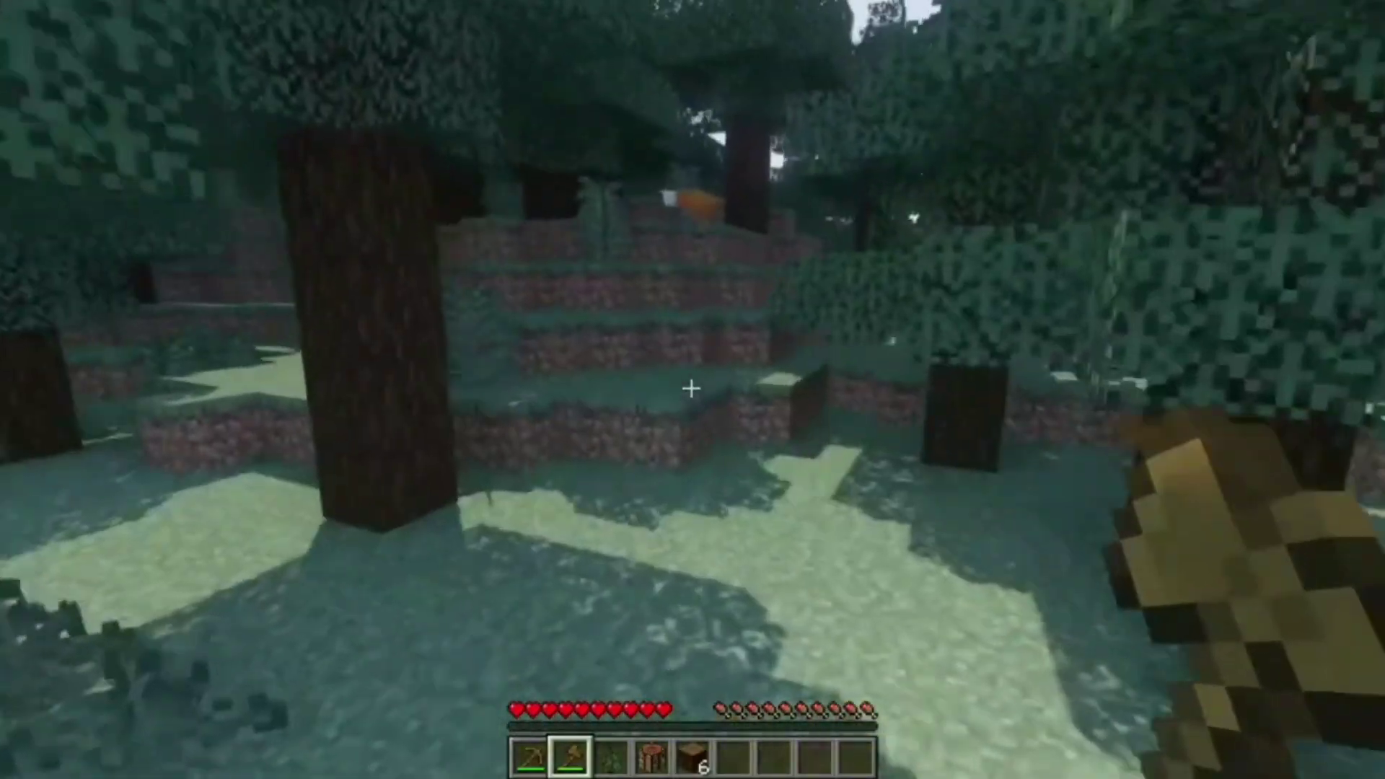